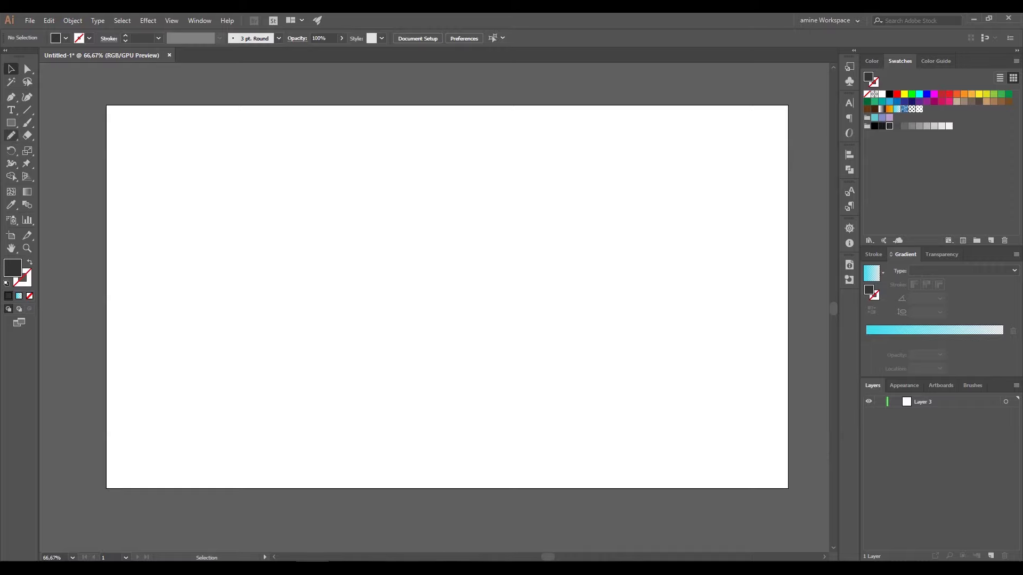
- Type the text ANIMOS DZ on the artboard and select it as an object
click(11, 110)
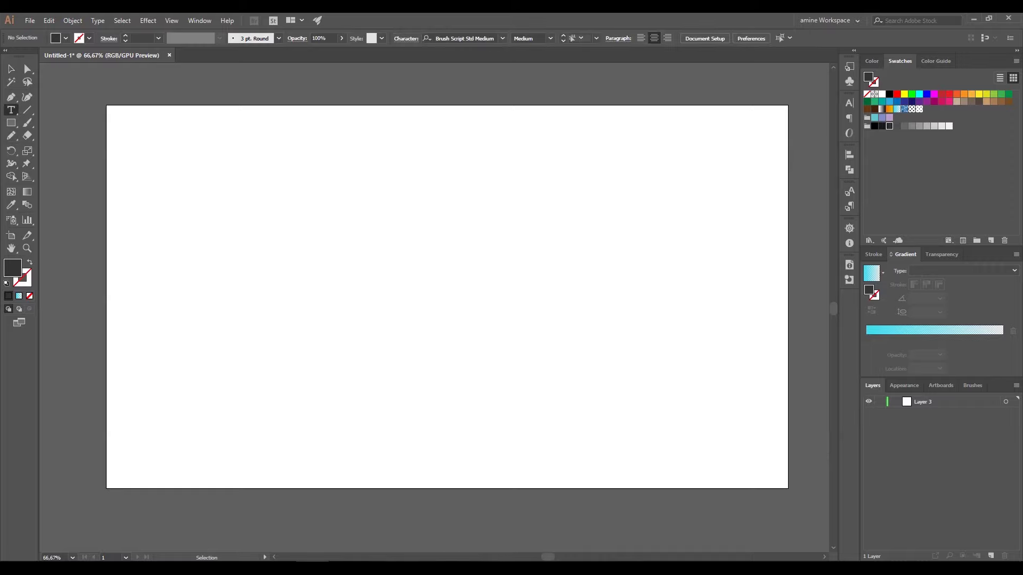
click(344, 281)
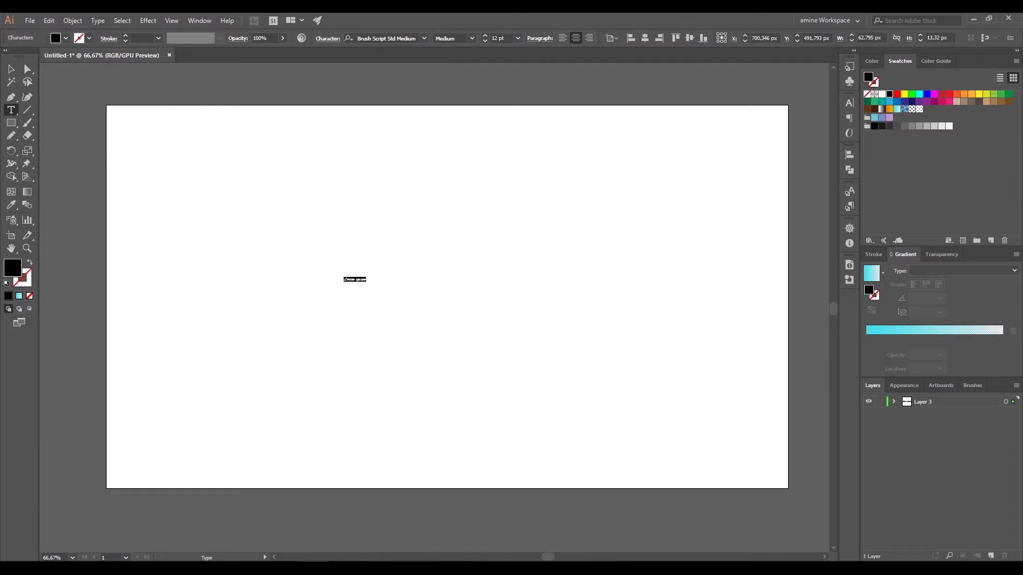
text(ANIM)
text(OS DJ)
click(11, 69)
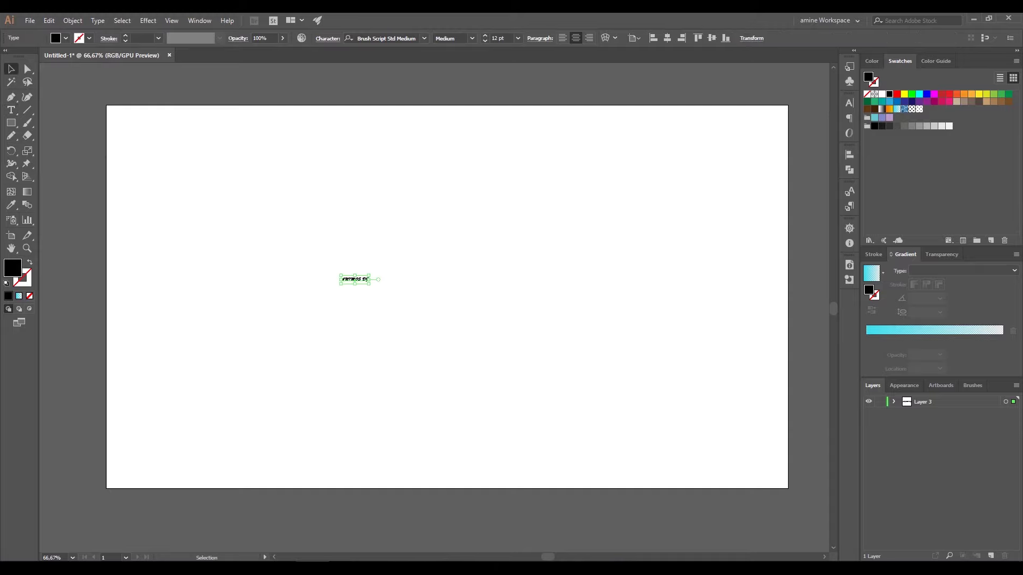
- Scale the text up to about 391 pt, centre it on the artboard, and deselect
drag(370, 284, 661, 434)
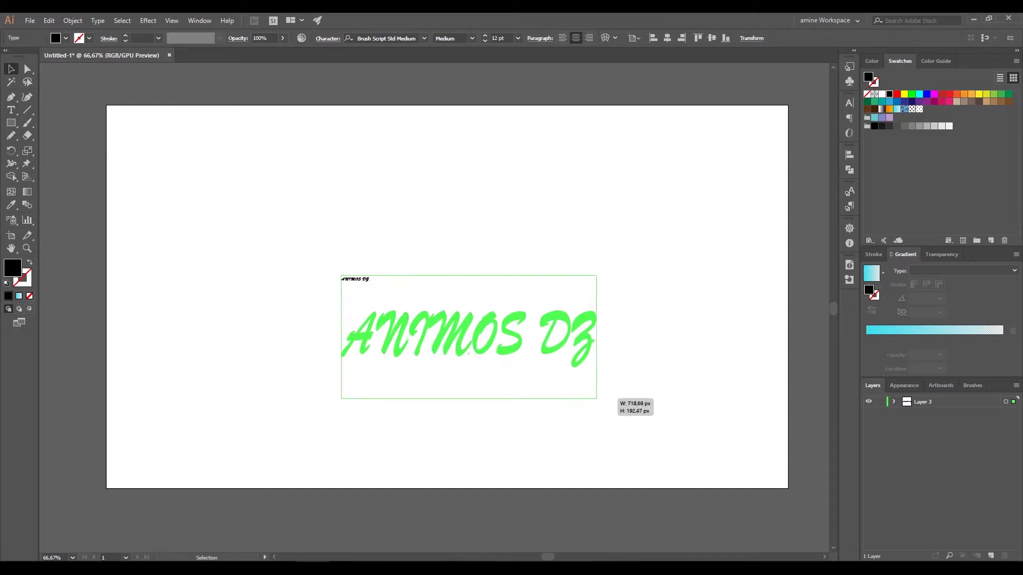
drag(340, 309, 275, 243)
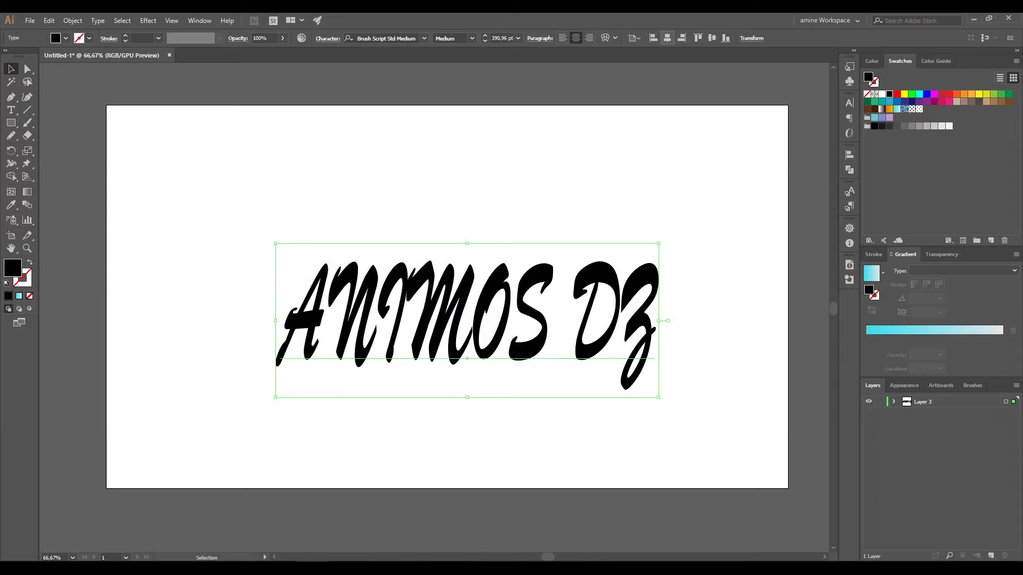
click(667, 38)
click(698, 38)
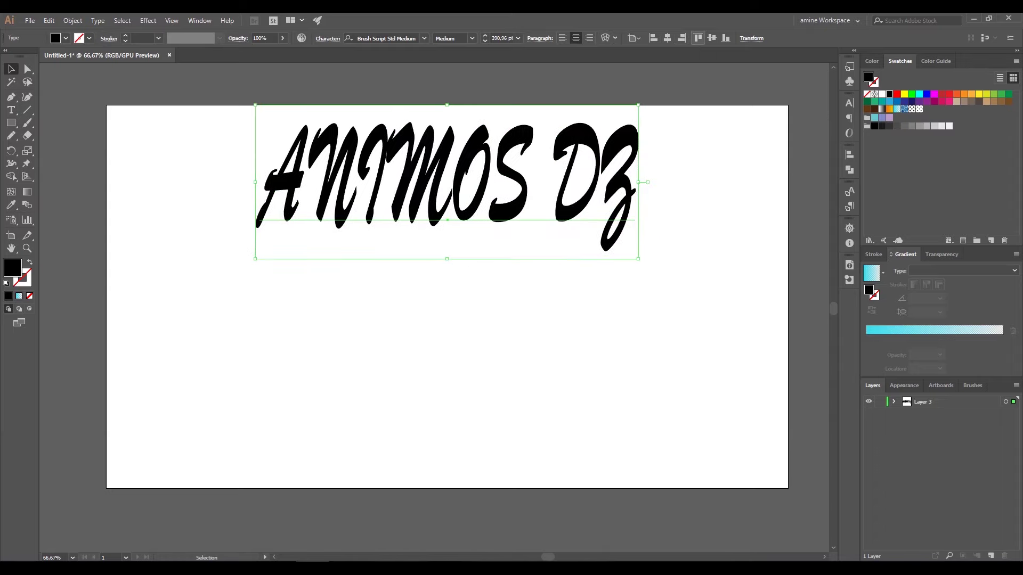
click(712, 37)
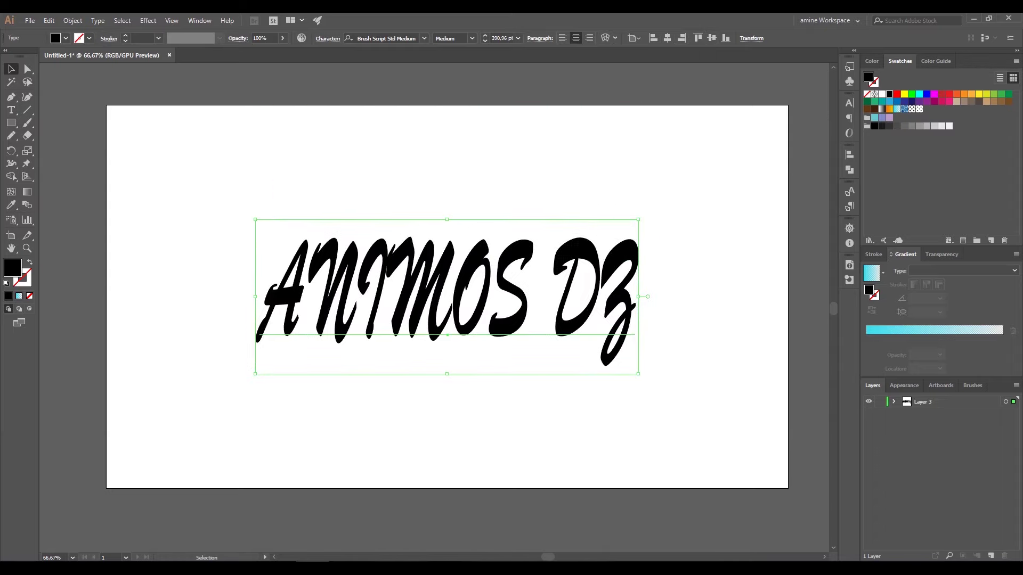
key(ctrl+shift+a)
click(894, 402)
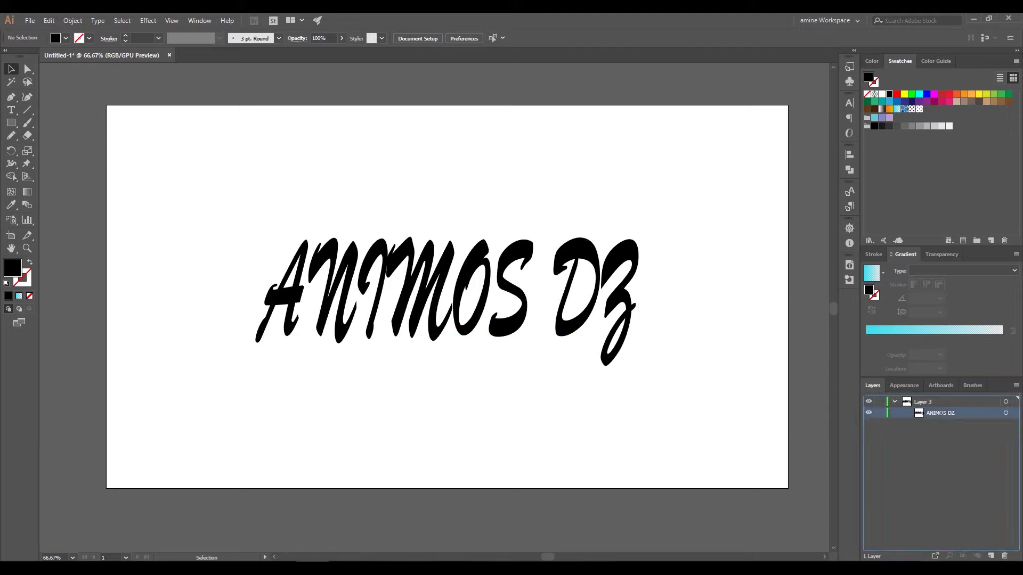
- Duplicate the ANIMOS DZ text, fill and lock the top copy white, then select the black copy
drag(940, 413, 991, 555)
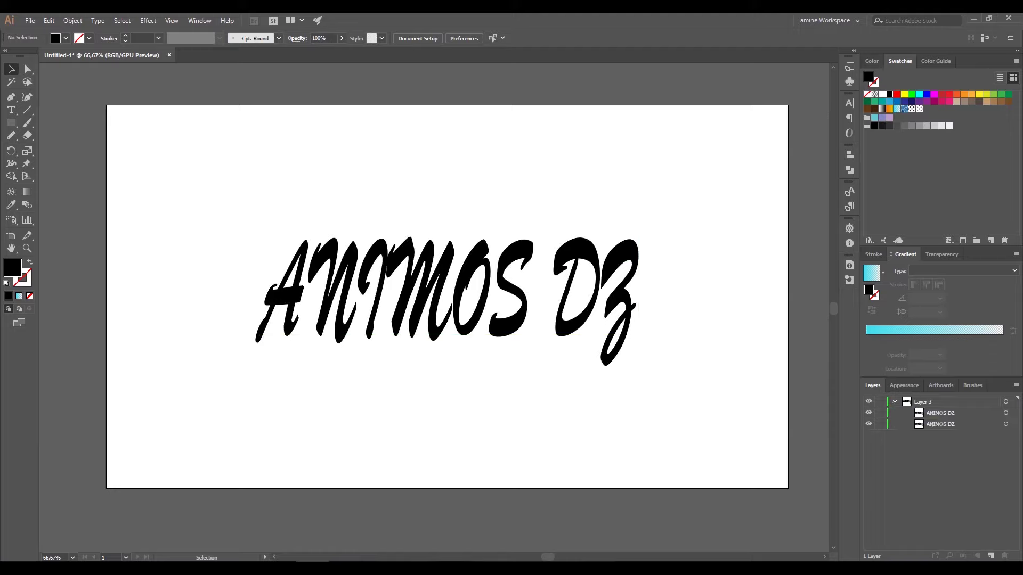
click(1006, 413)
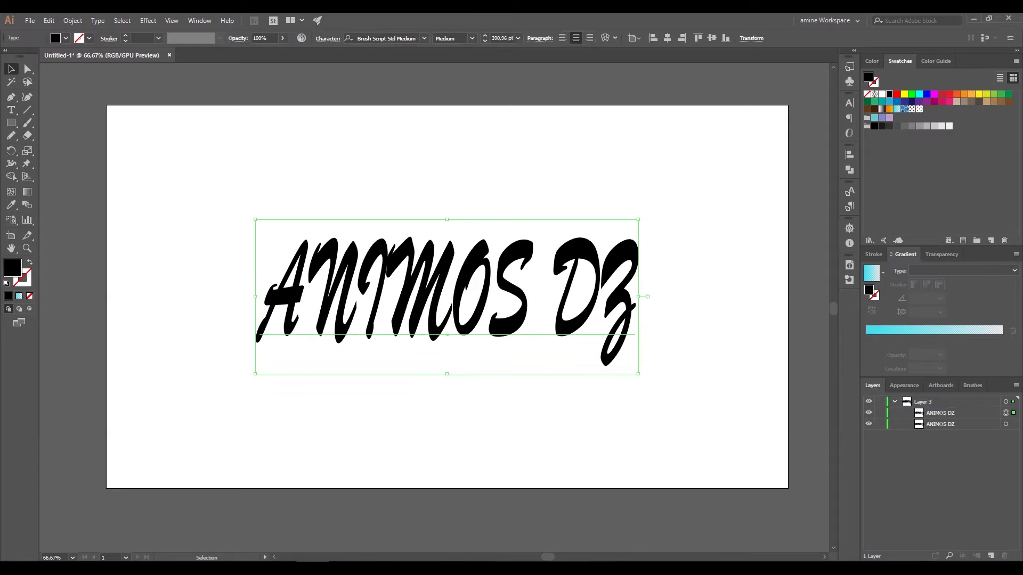
click(883, 93)
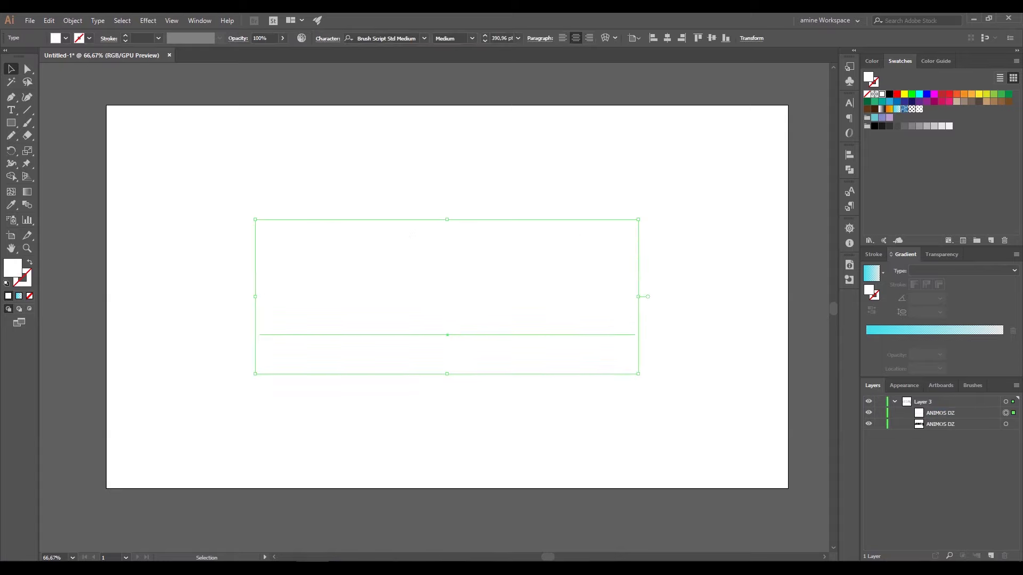
key(ctrl+shift+a)
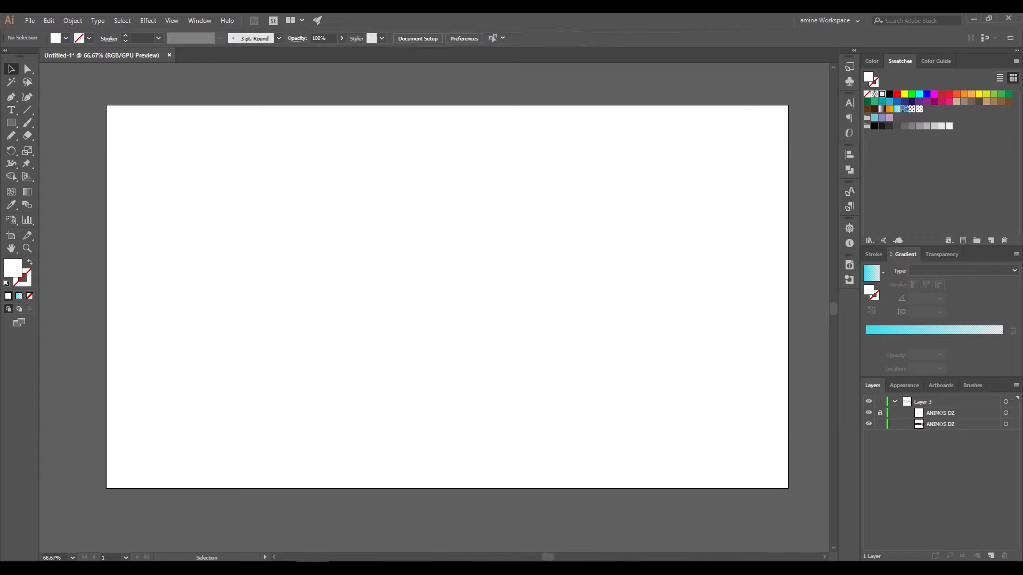
click(959, 424)
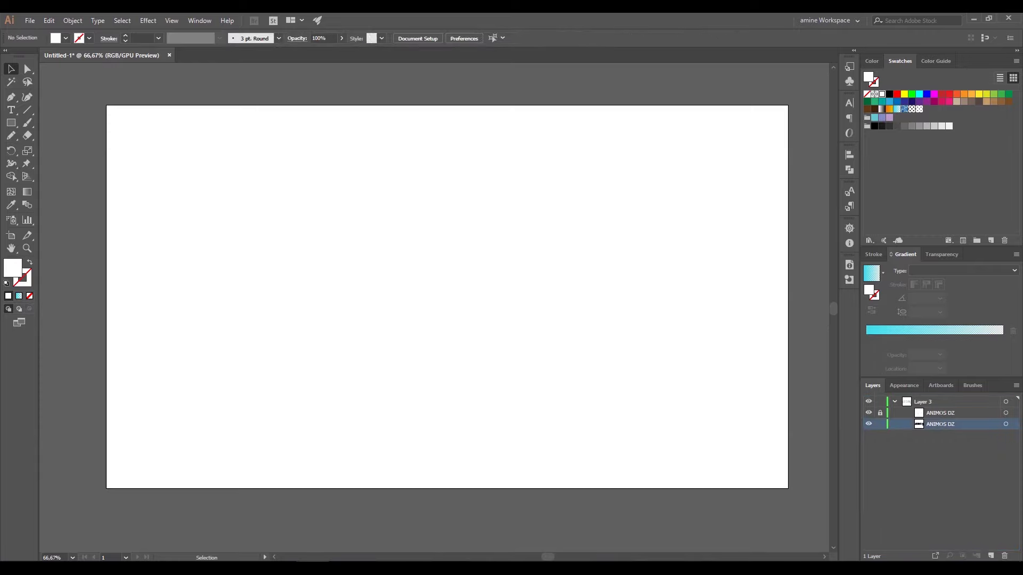
key(ctrl+a)
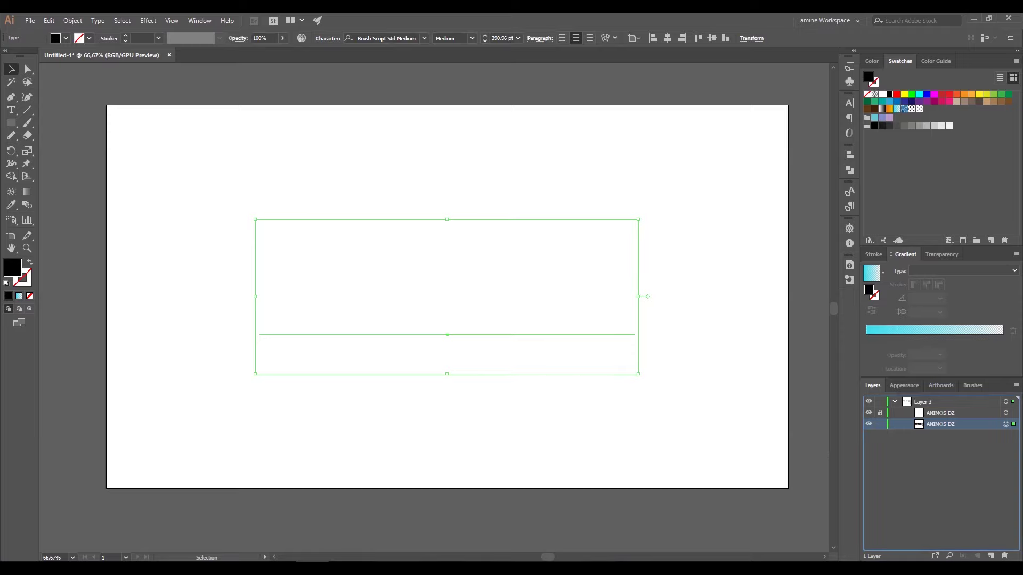
- Duplicate the lower text and give the middle copy a 10 px Offset Path effect
key(ctrl+f)
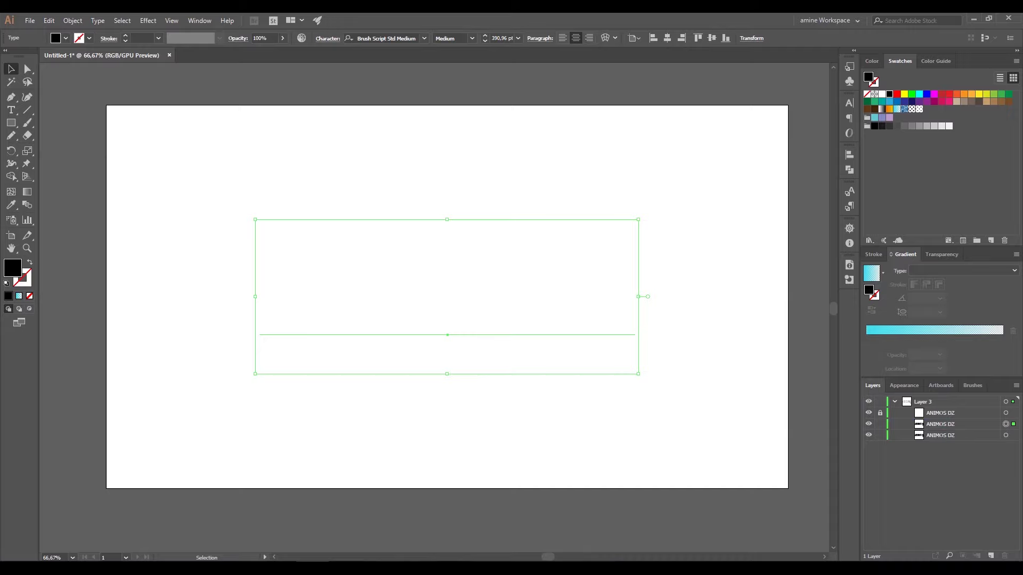
click(941, 424)
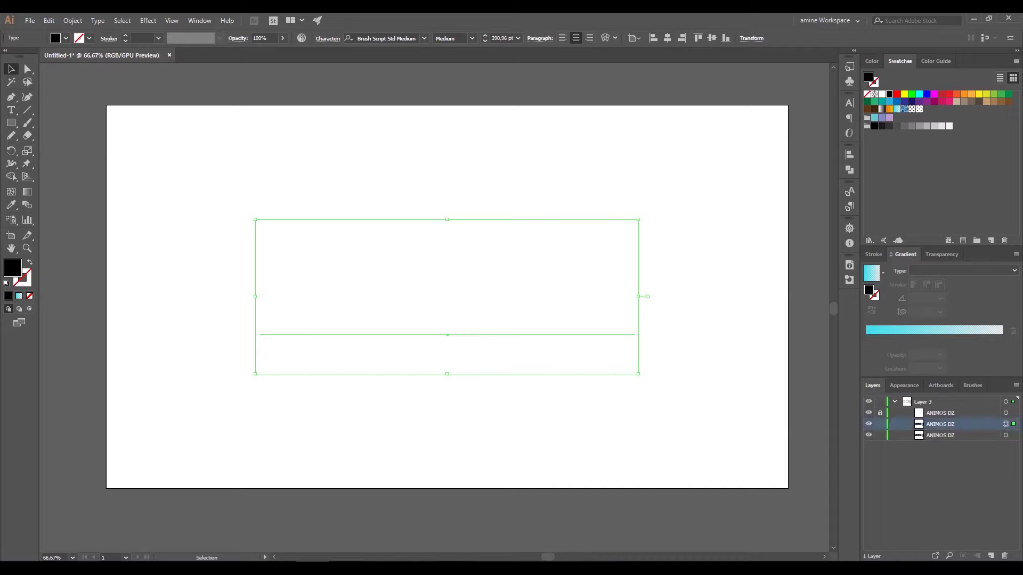
click(904, 386)
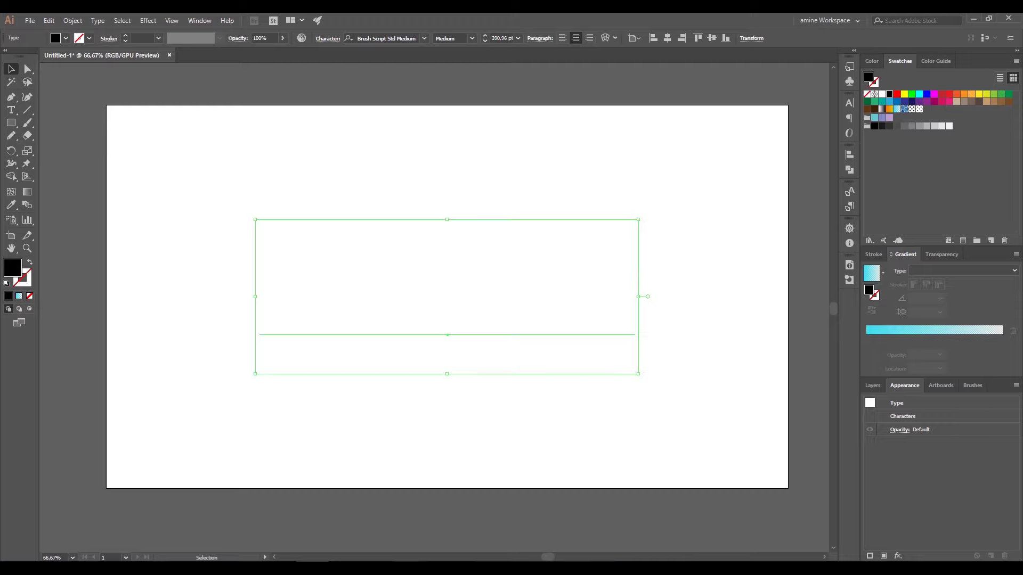
click(898, 556)
mouse_move(951, 398)
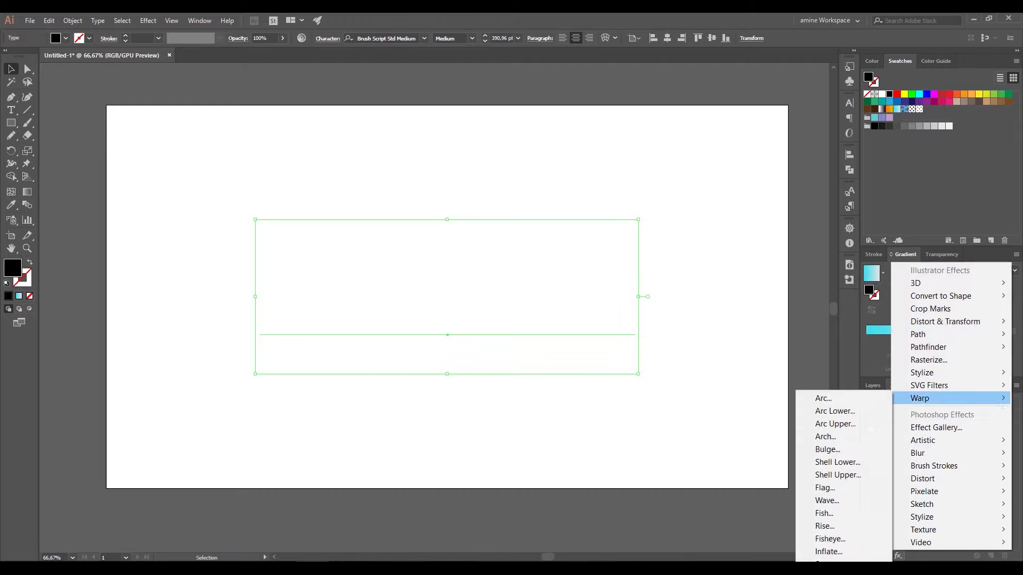
click(832, 334)
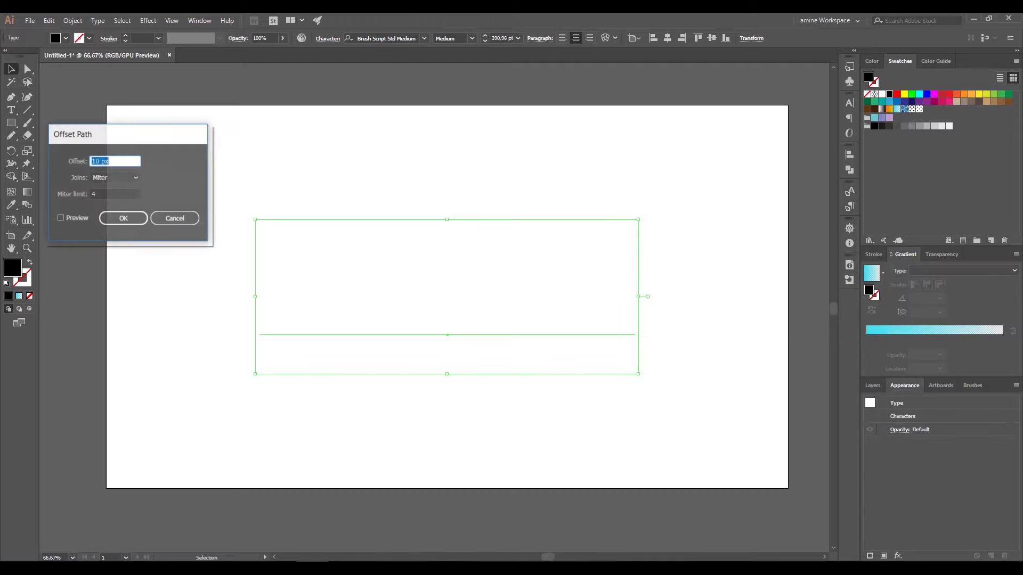
click(60, 218)
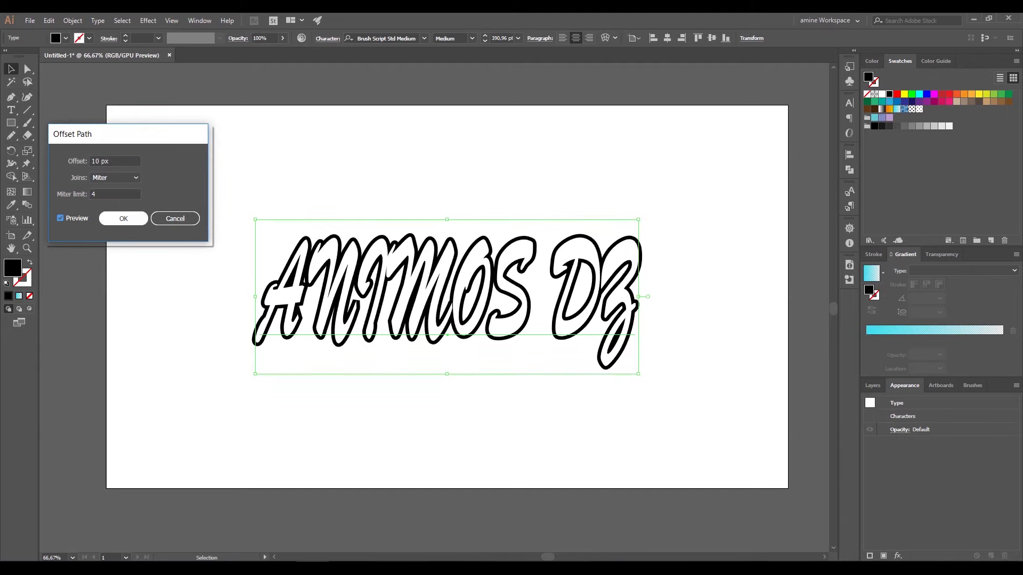
click(123, 218)
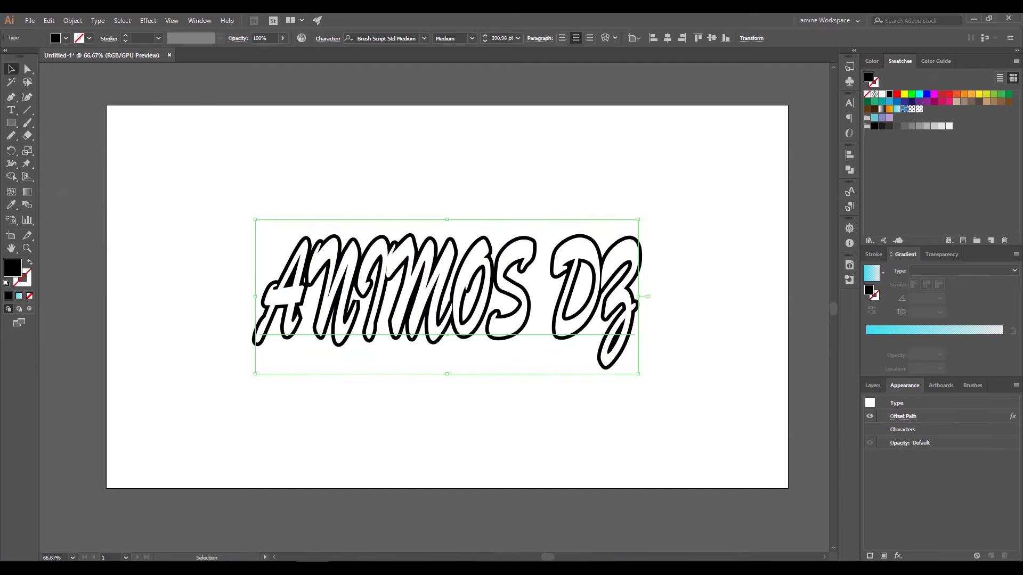
- Shift the bottom ANIMOS DZ copy about 7.5 px right and 23.5 px down, then select it with the middle copy
click(873, 385)
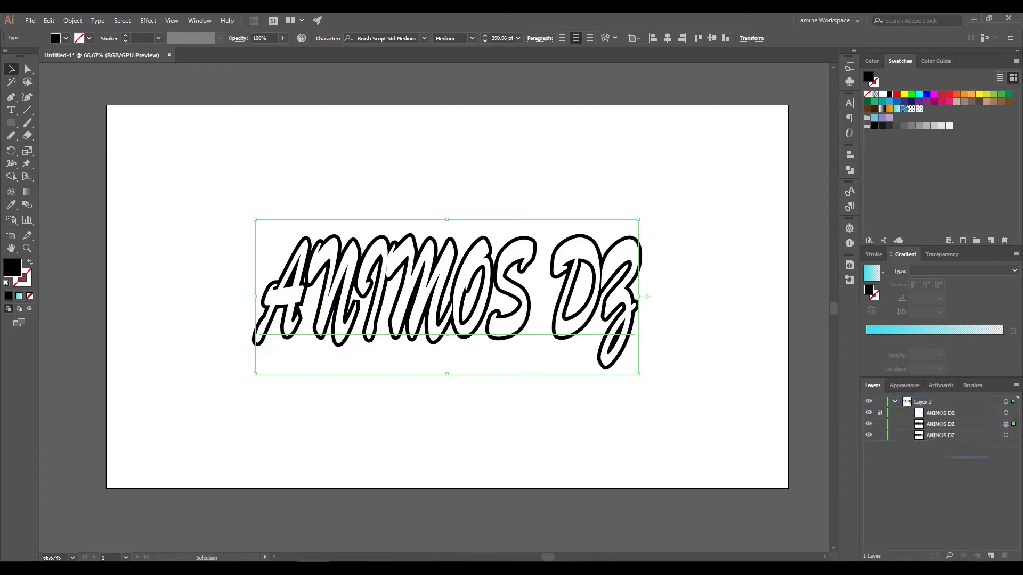
drag(941, 424, 959, 450)
drag(1006, 424, 1006, 435)
click(1006, 435)
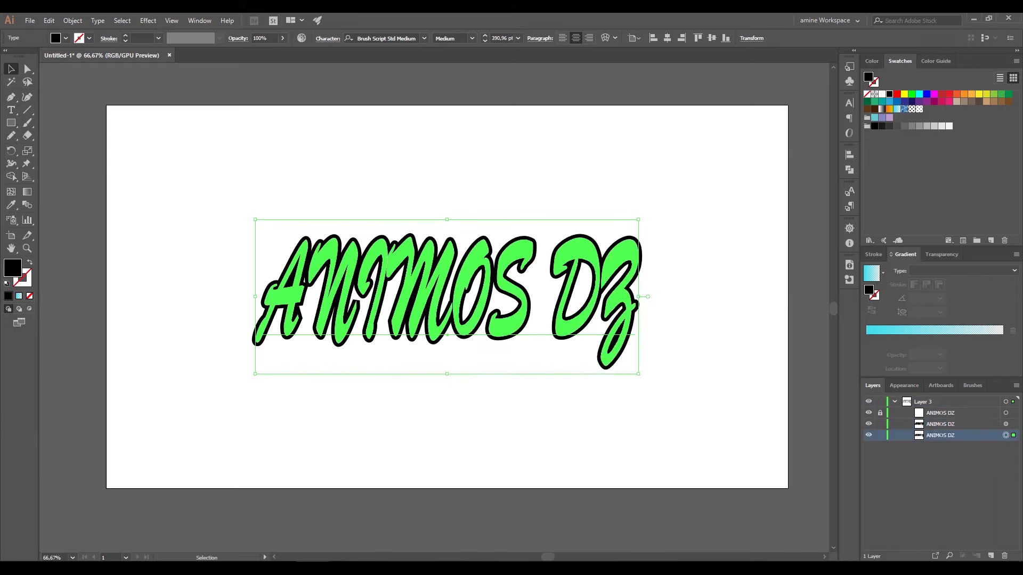
drag(447, 335, 448, 347)
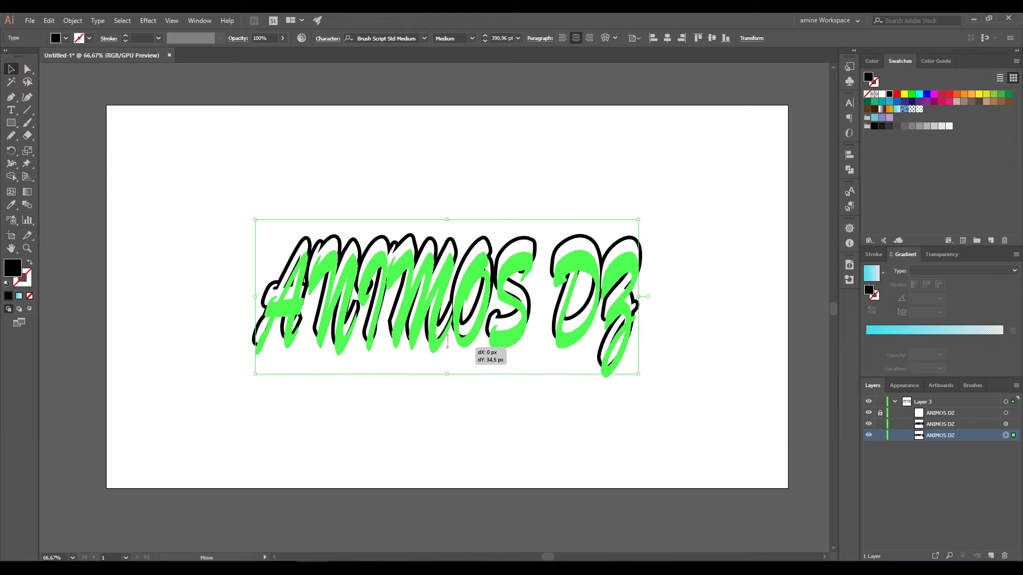
drag(448, 347, 451, 344)
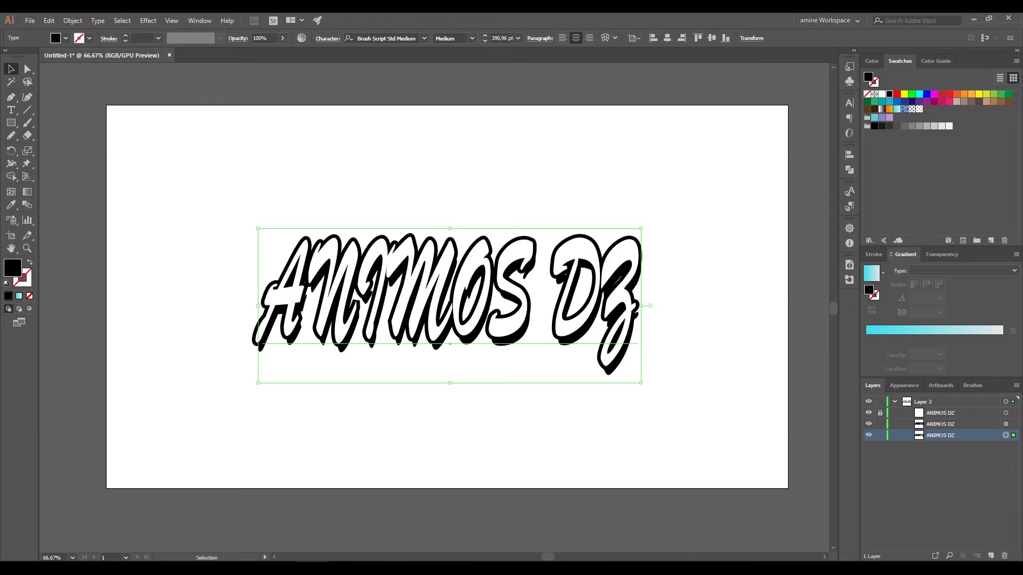
shift+click(941, 424)
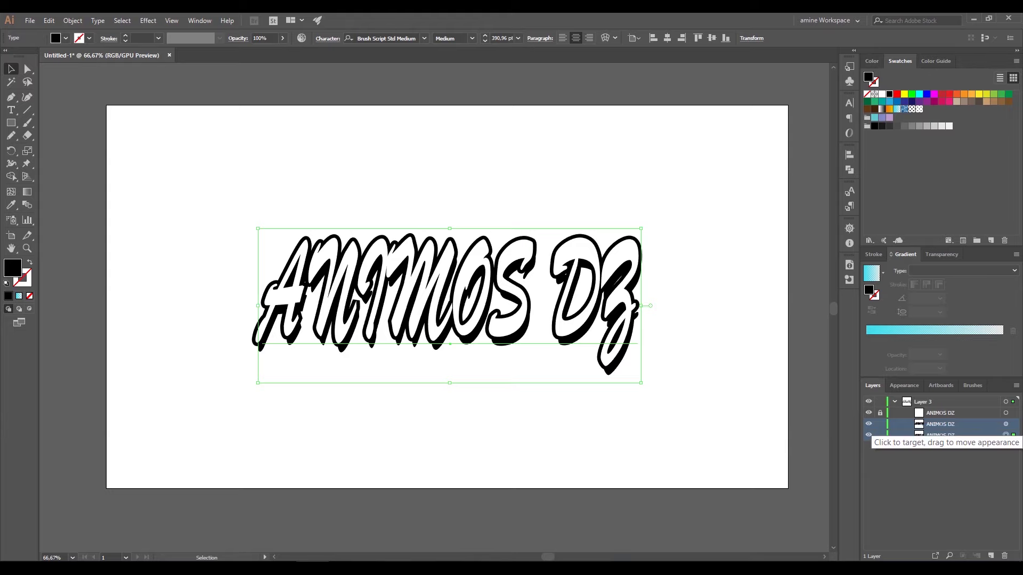
shift+click(1006, 424)
click(72, 20)
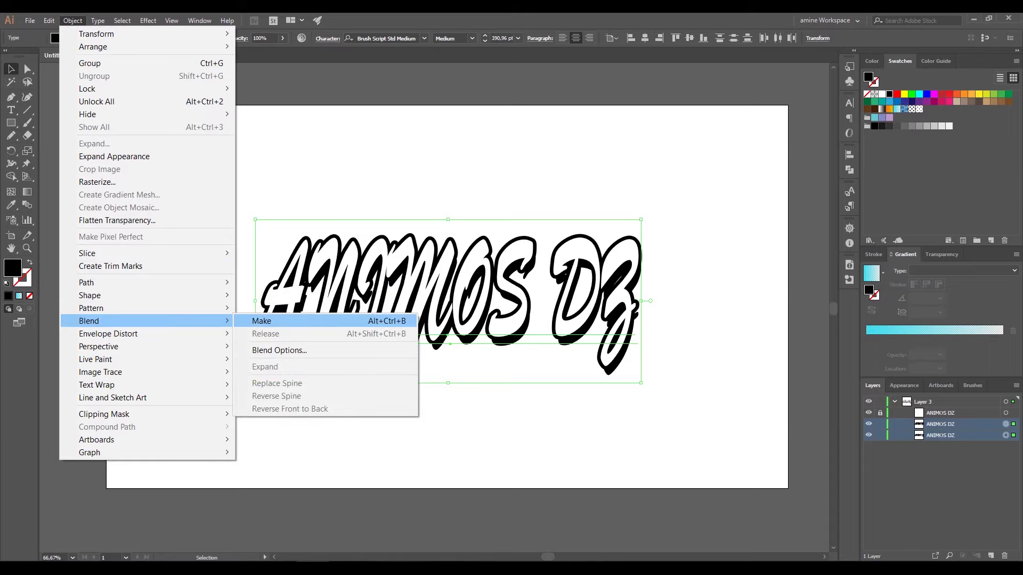
- Blend the two black text copies using 30 Specified Steps
click(277, 321)
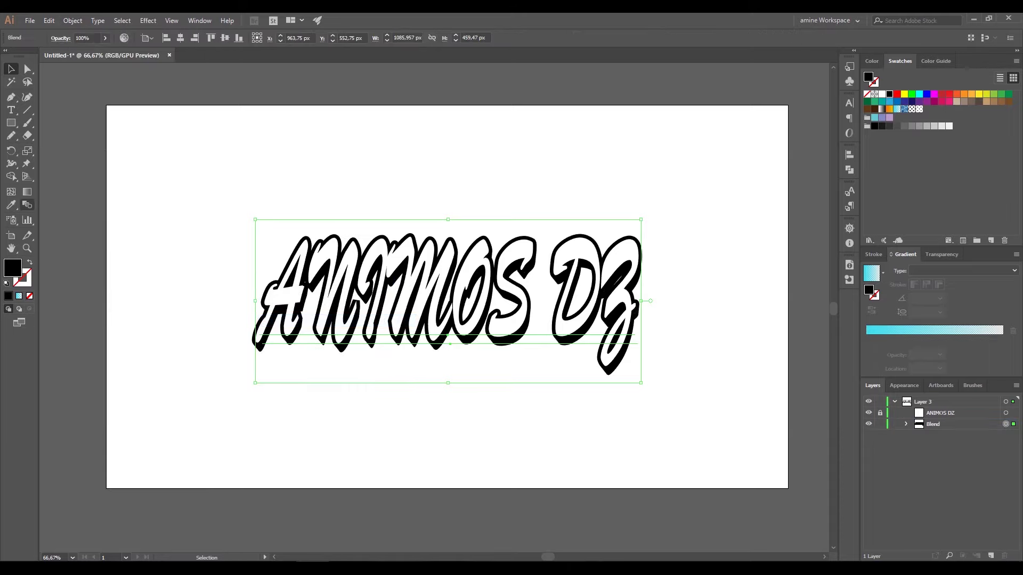
double_click(27, 204)
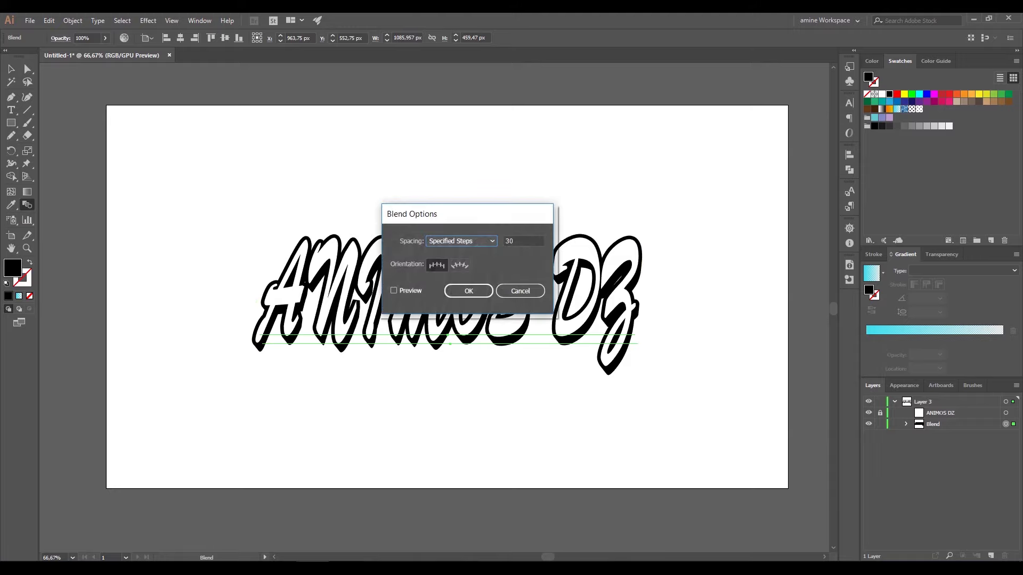
click(461, 240)
click(453, 264)
key(Tab)
text(3)
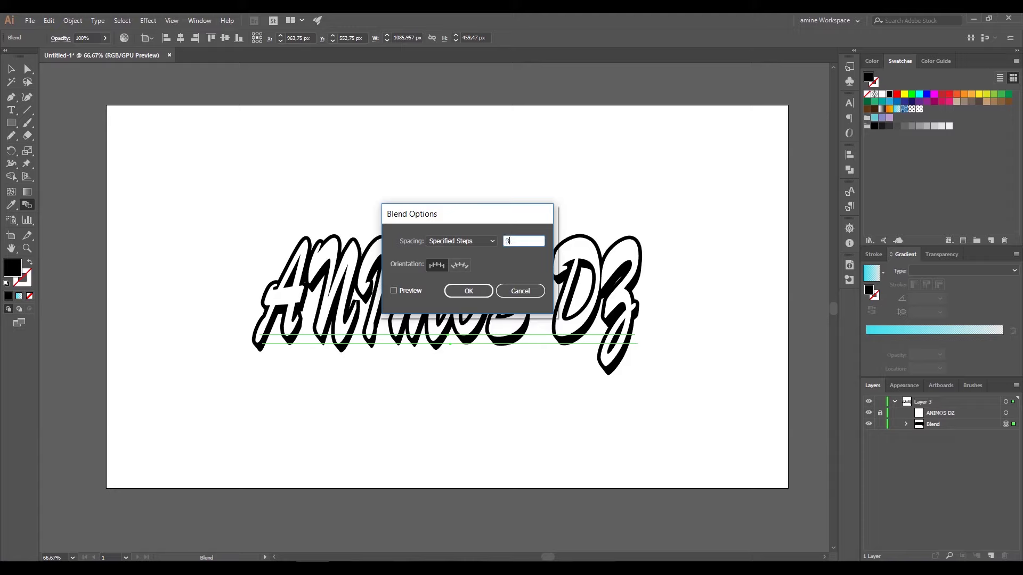
text(0)
click(394, 290)
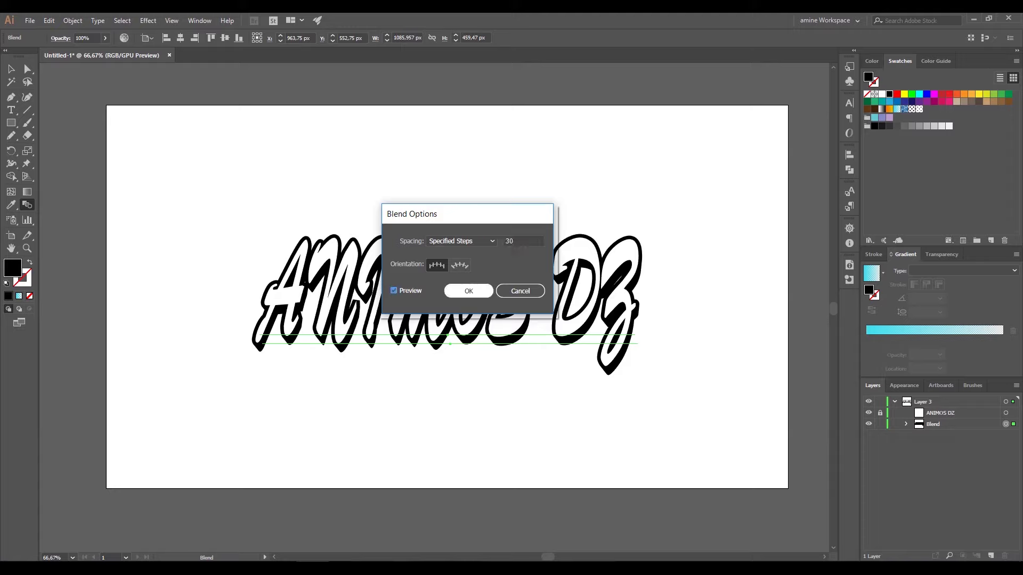
click(469, 291)
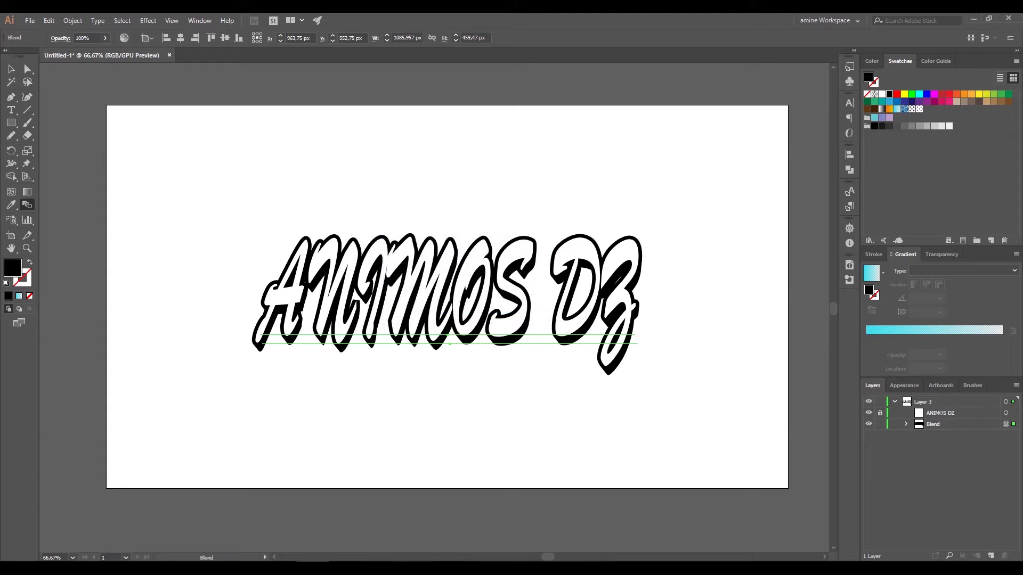
click(906, 424)
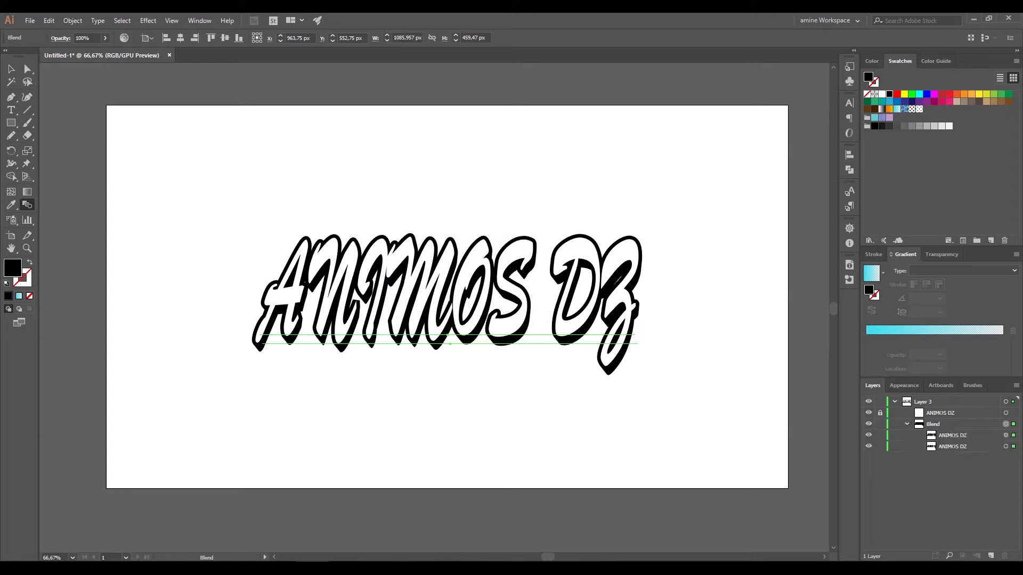
- Rename the top blend object 'UP ANIMOS DZ' and the lower one 'DOWN ANIMOS DZ'
click(1006, 435)
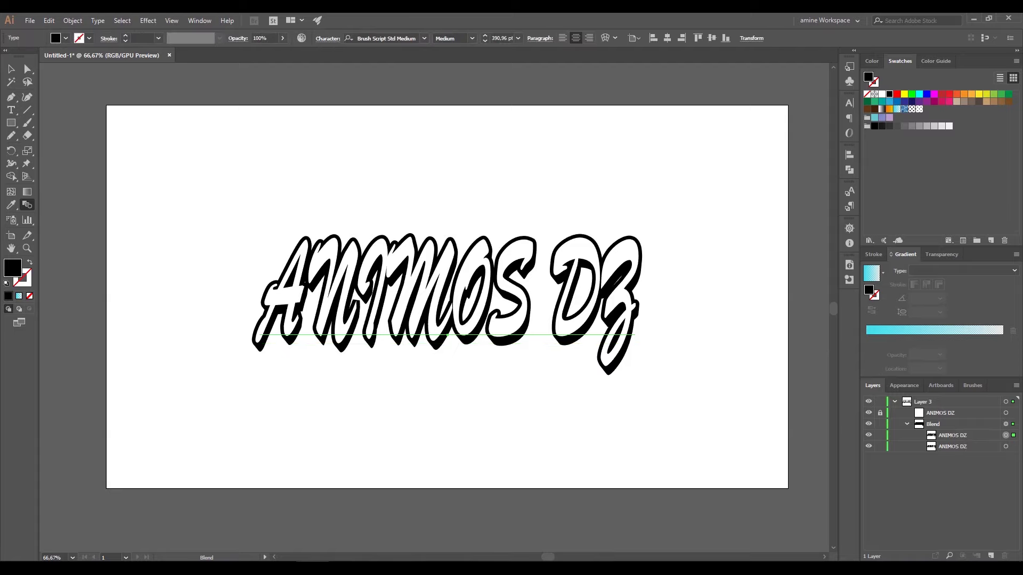
double_click(952, 436)
key(Home)
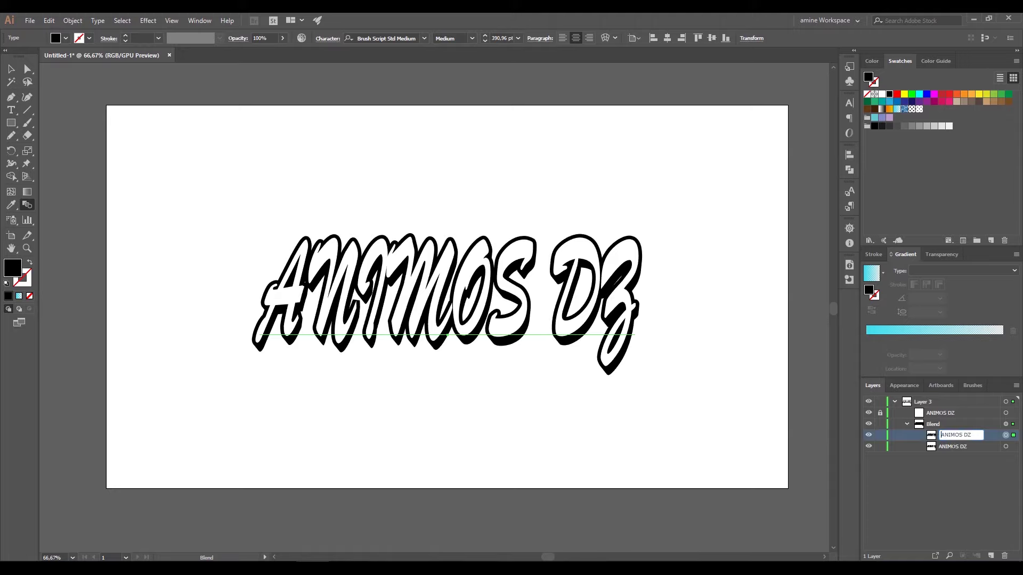
text(UP)
key(Return)
double_click(954, 447)
key(Home)
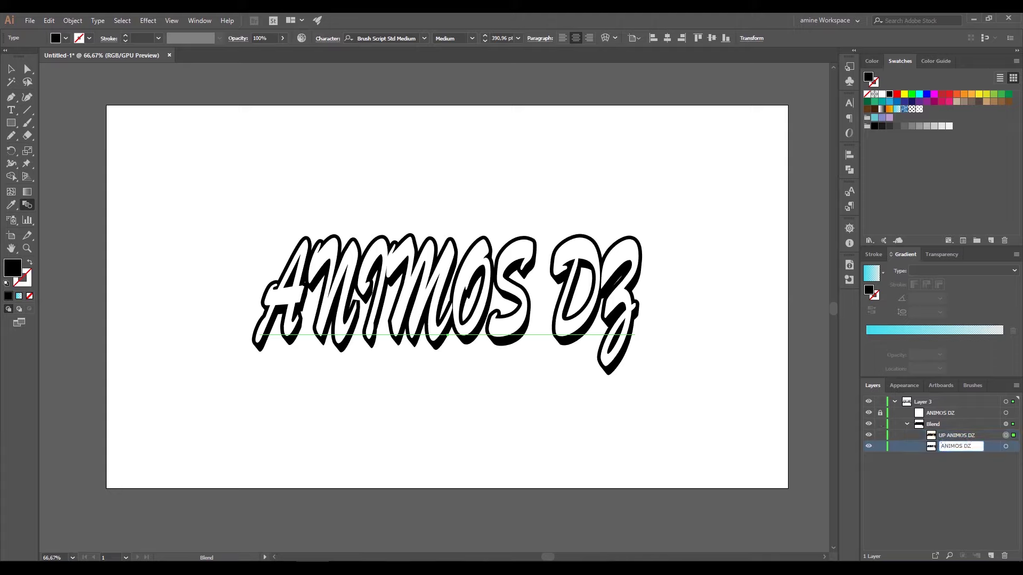
text(DOWN)
key(Return)
click(956, 435)
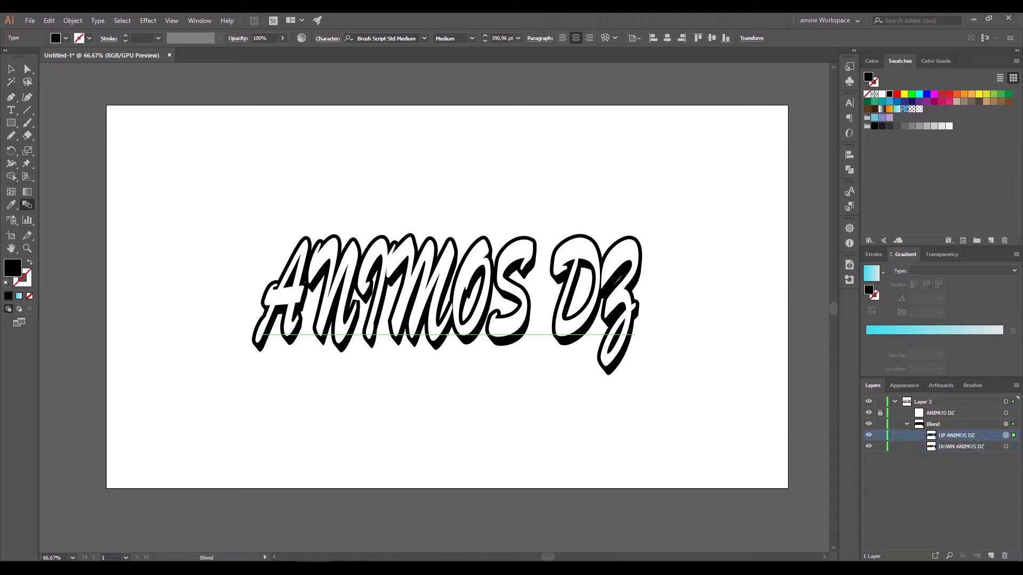
- Fill the UP ANIMOS DZ and DOWN ANIMOS DZ blend objects with the red swatch
click(949, 94)
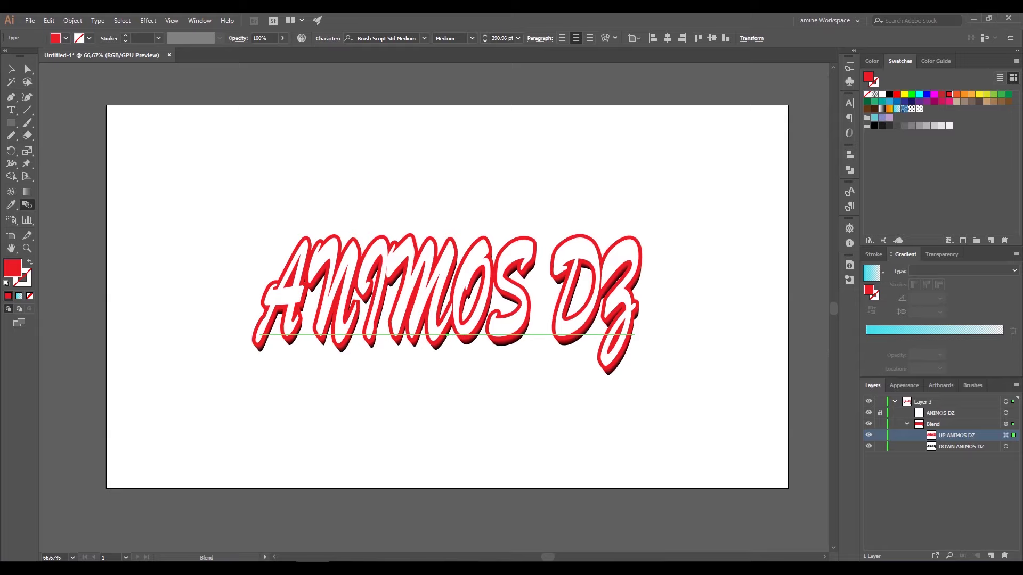
click(959, 446)
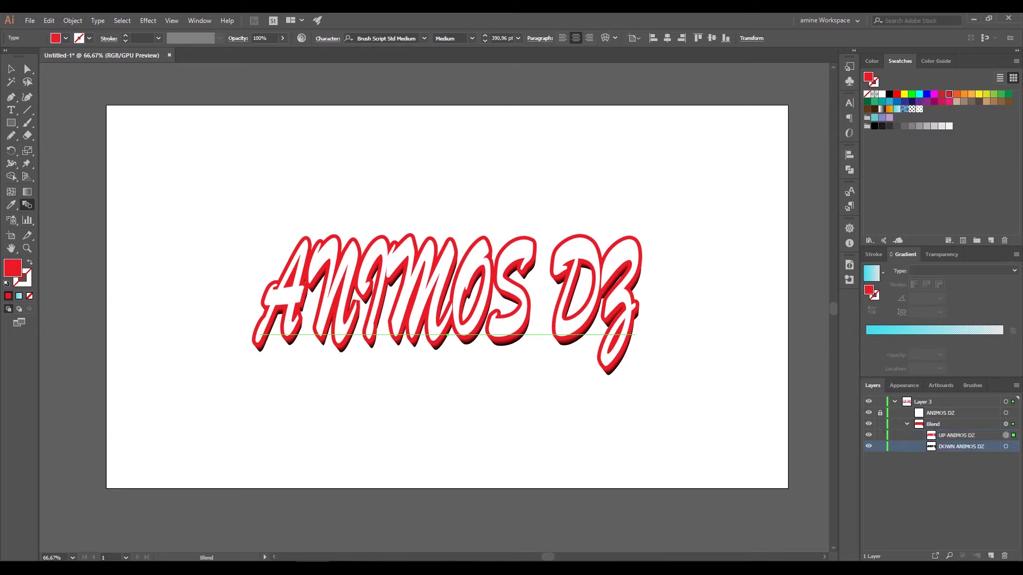
click(1006, 446)
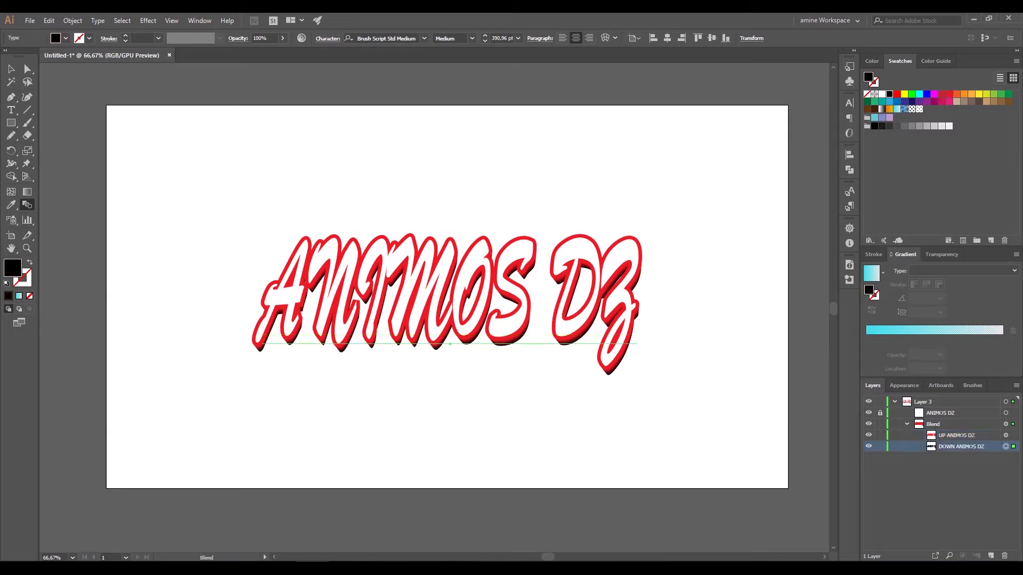
click(942, 94)
click(942, 94)
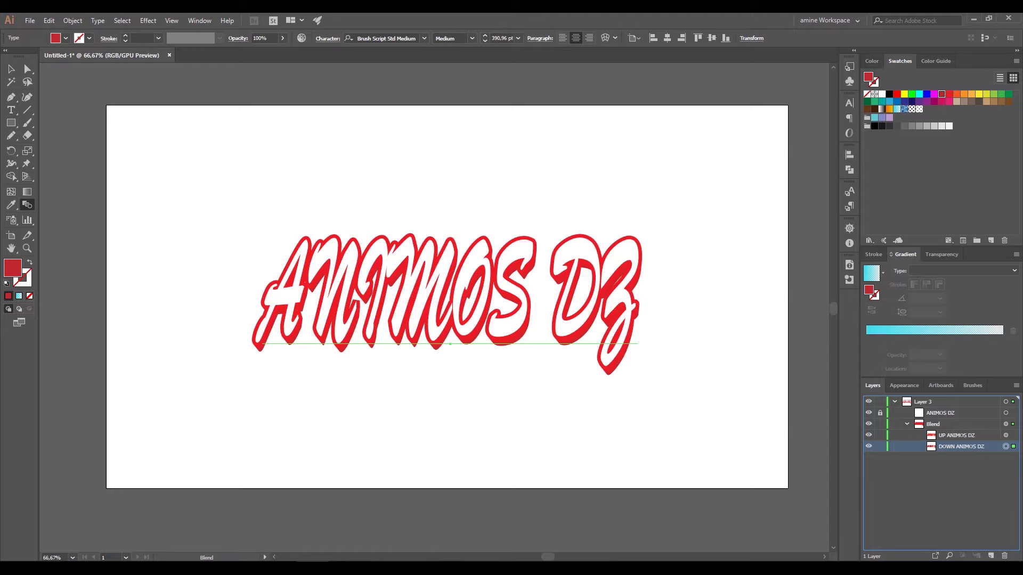
- Duplicate DOWN ANIMOS DZ, move the copy above the Blend, and show its appearance settings
drag(956, 446, 991, 555)
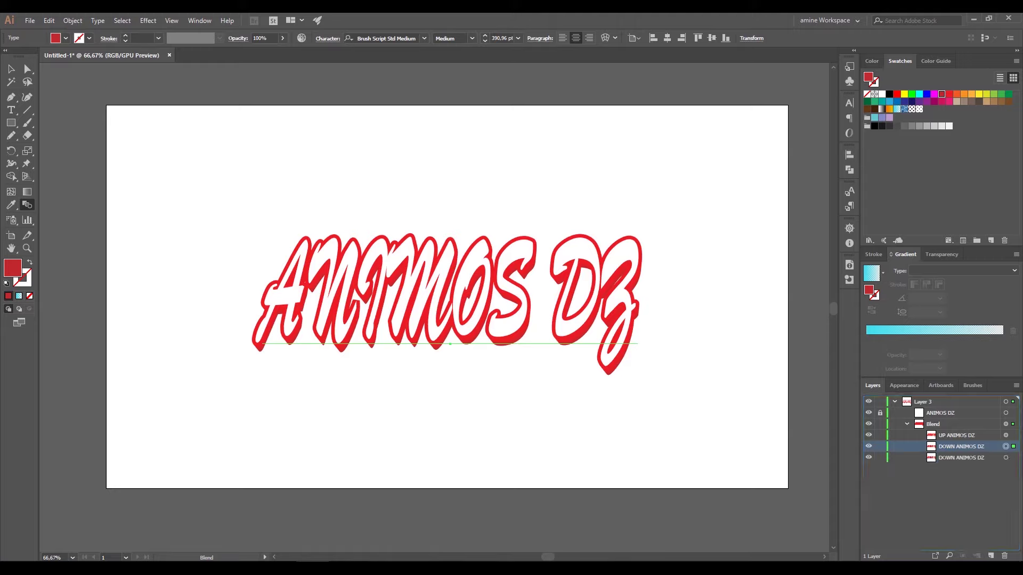
drag(957, 447, 957, 419)
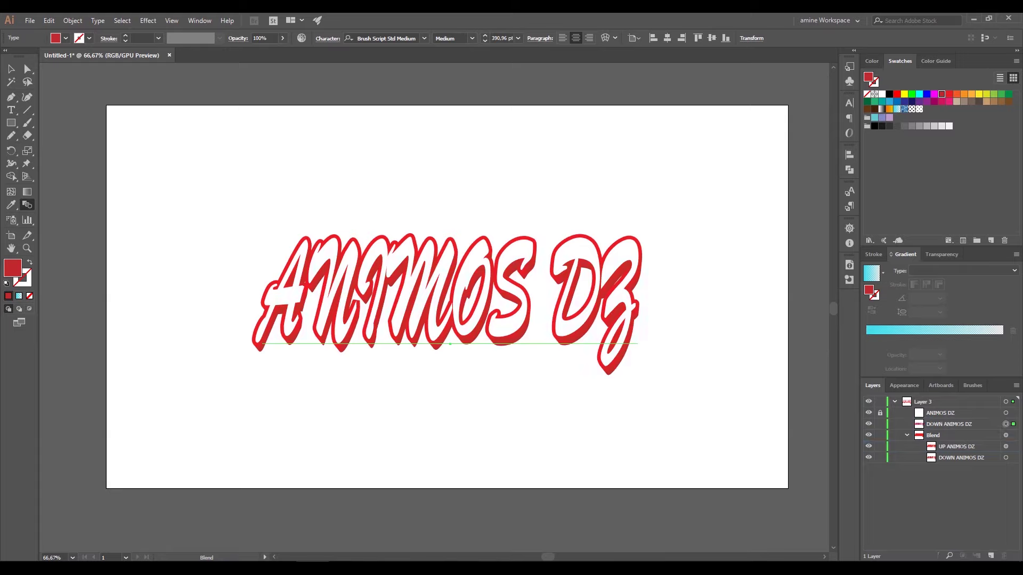
click(906, 435)
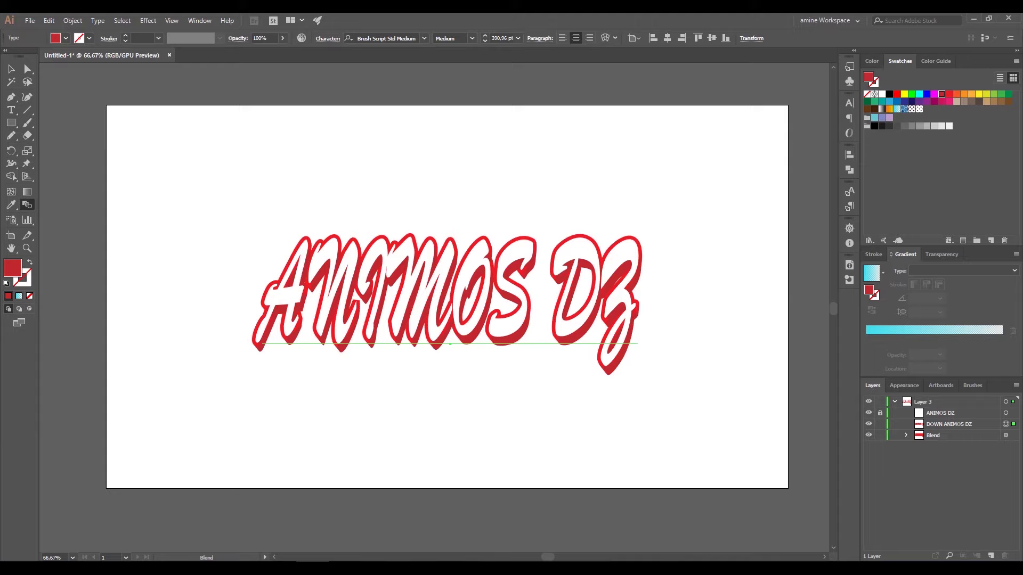
click(949, 424)
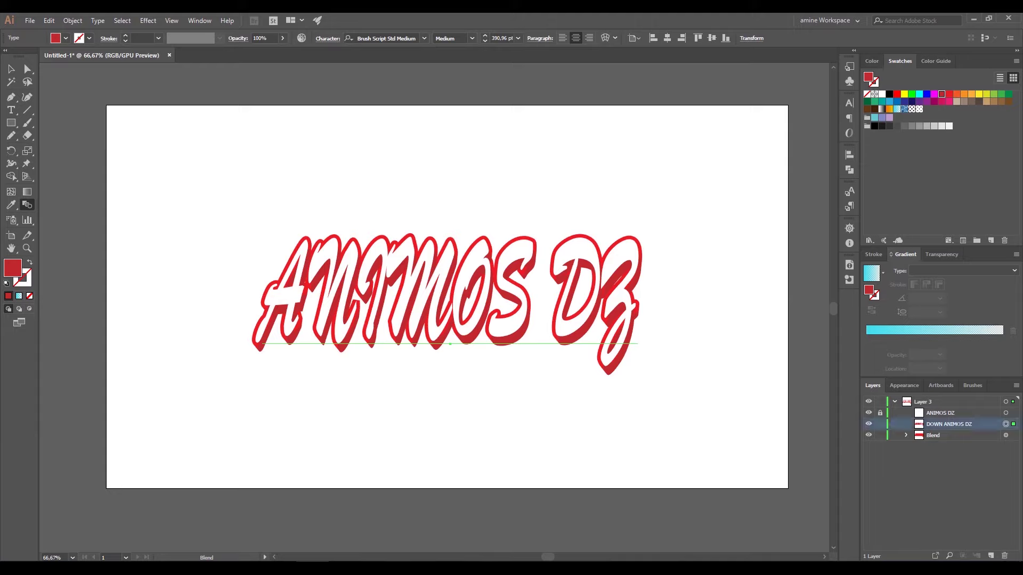
click(904, 386)
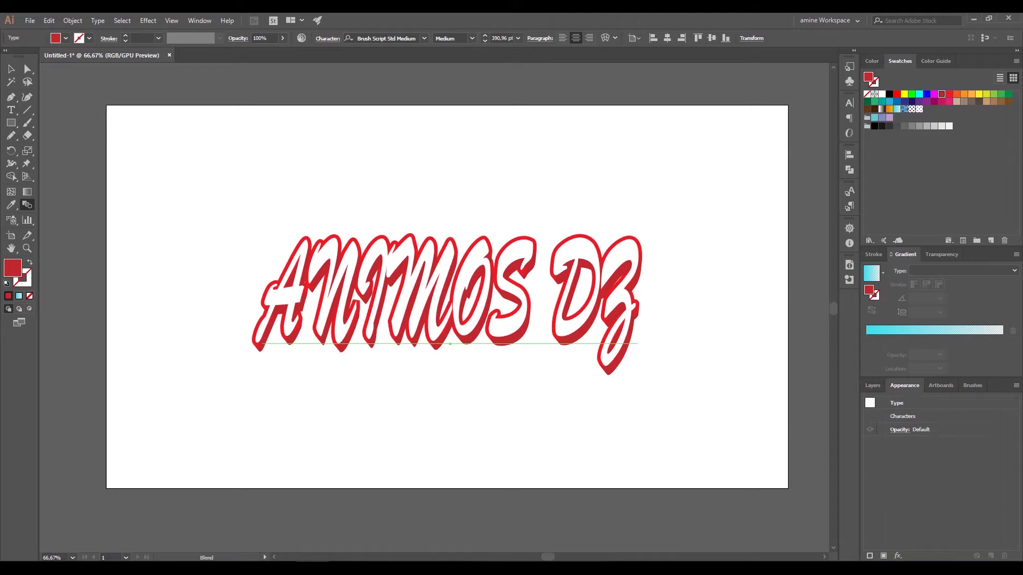
click(873, 385)
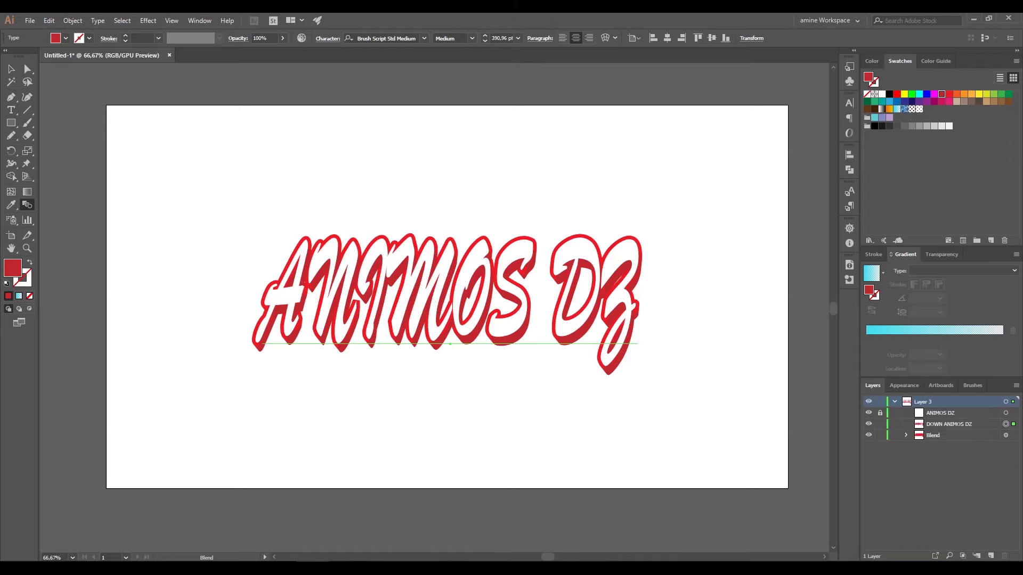
click(948, 425)
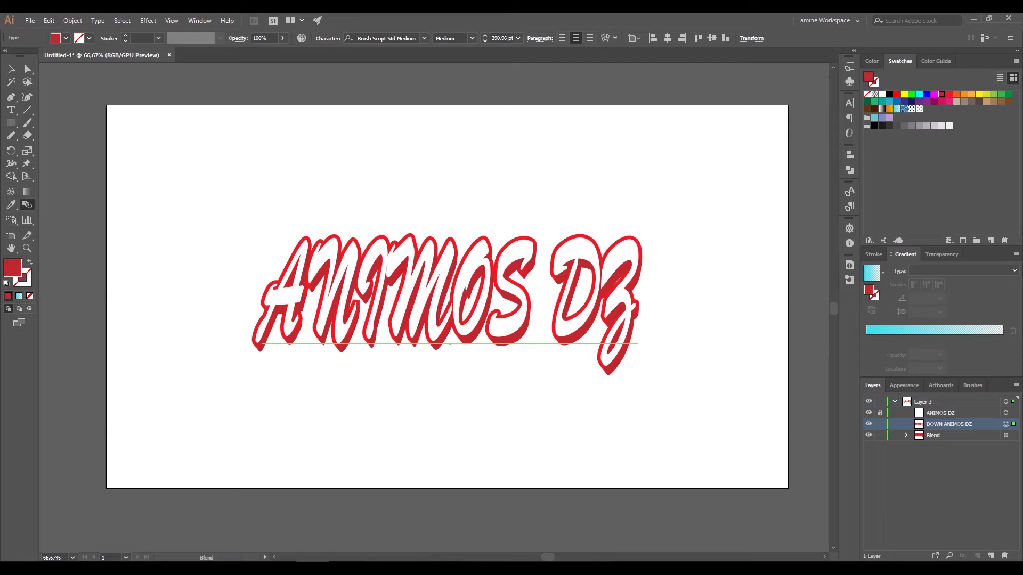
click(904, 385)
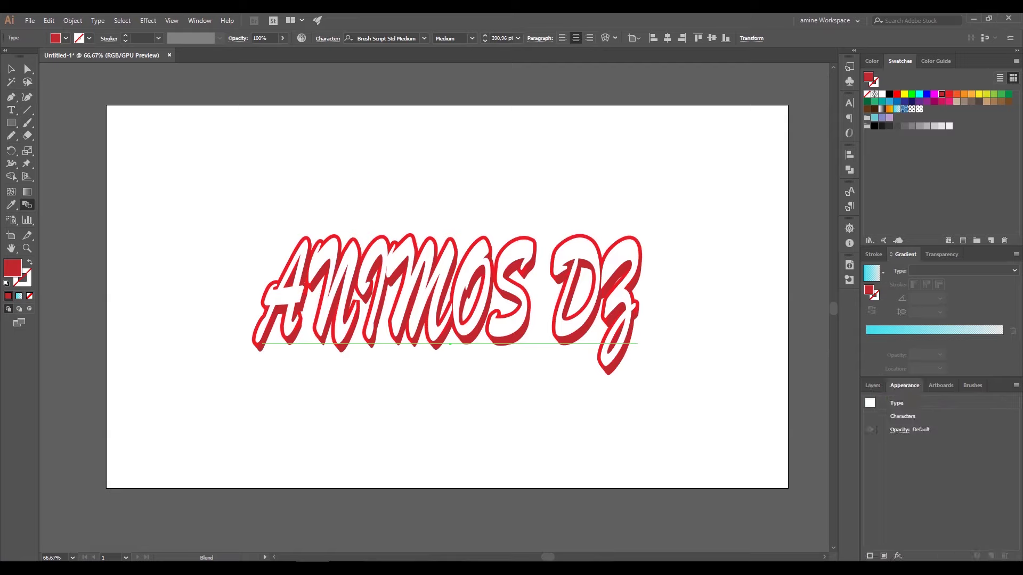
- Apply a 6.1 px Gaussian Blur to the DOWN ANIMOS DZ copy
click(899, 556)
mouse_move(918, 453)
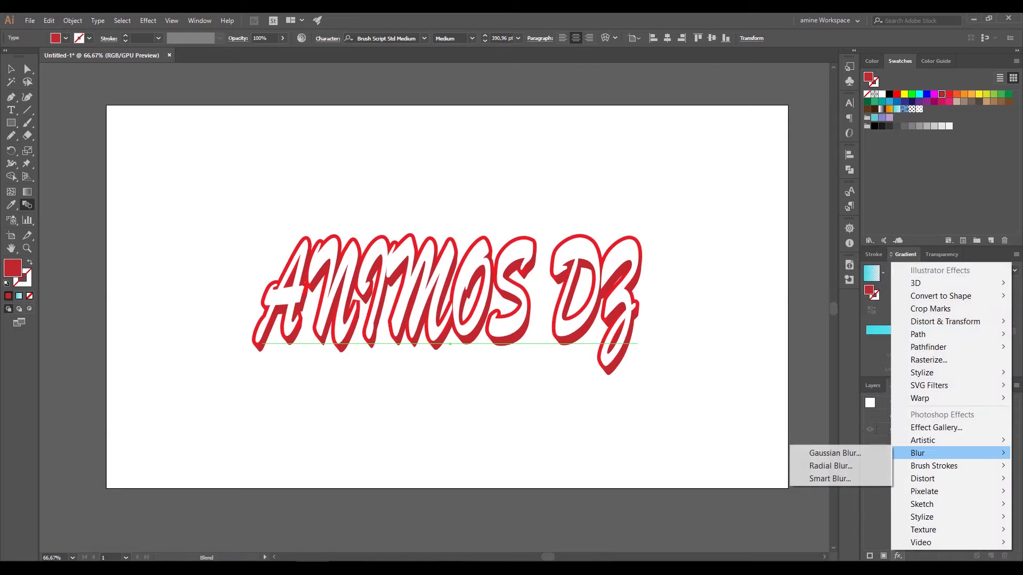
click(834, 453)
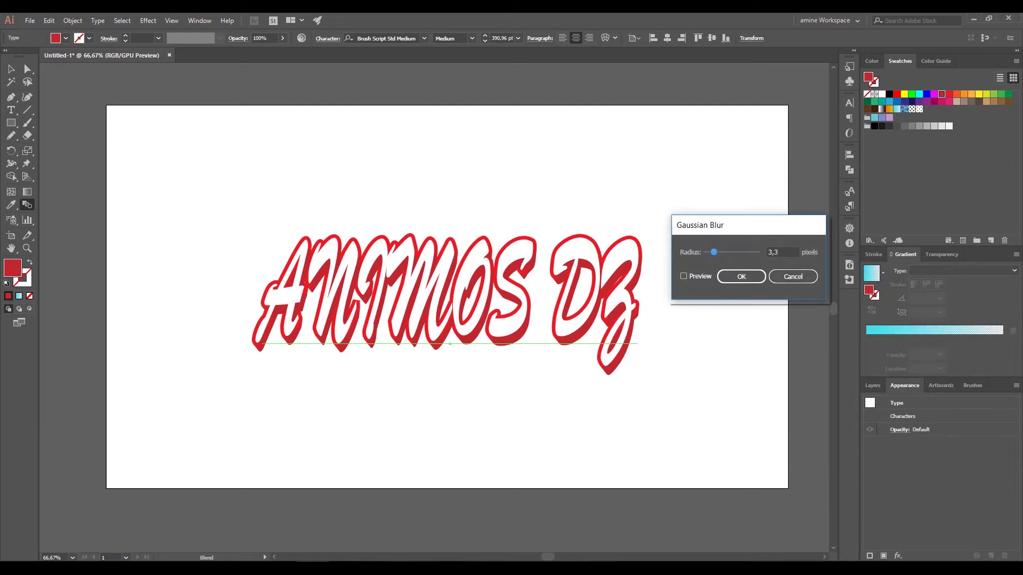
click(683, 276)
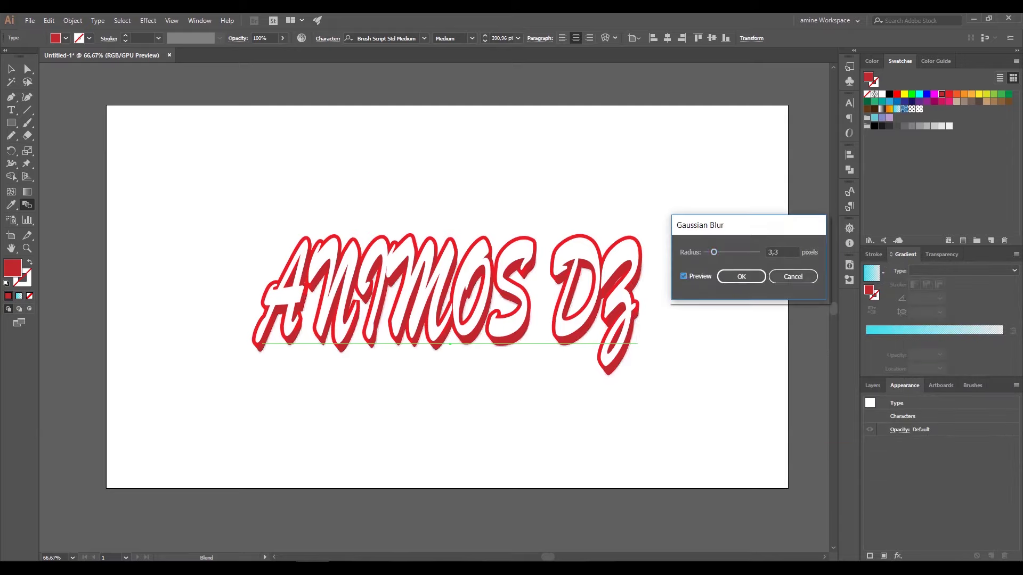
drag(713, 252, 721, 252)
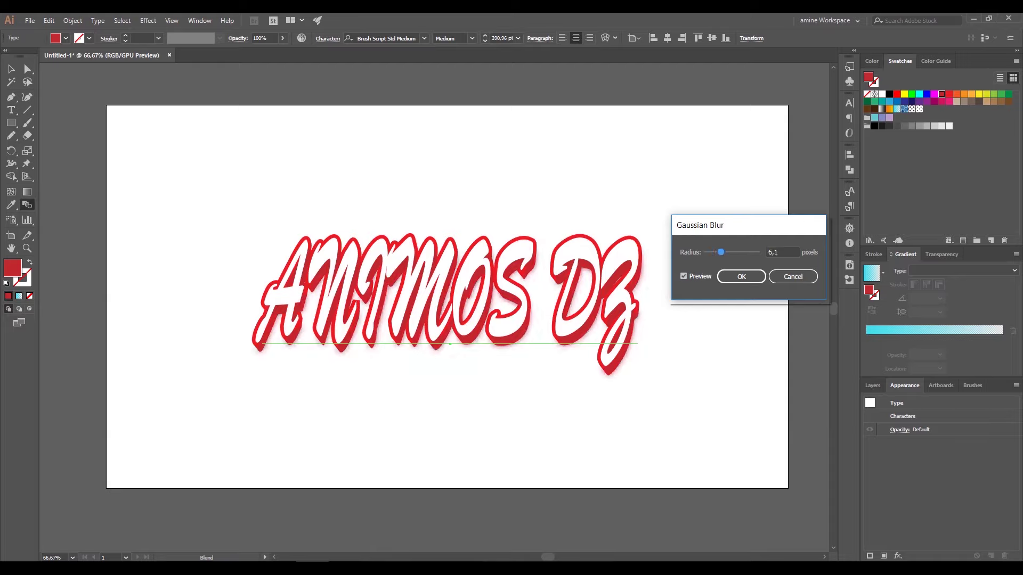
click(741, 277)
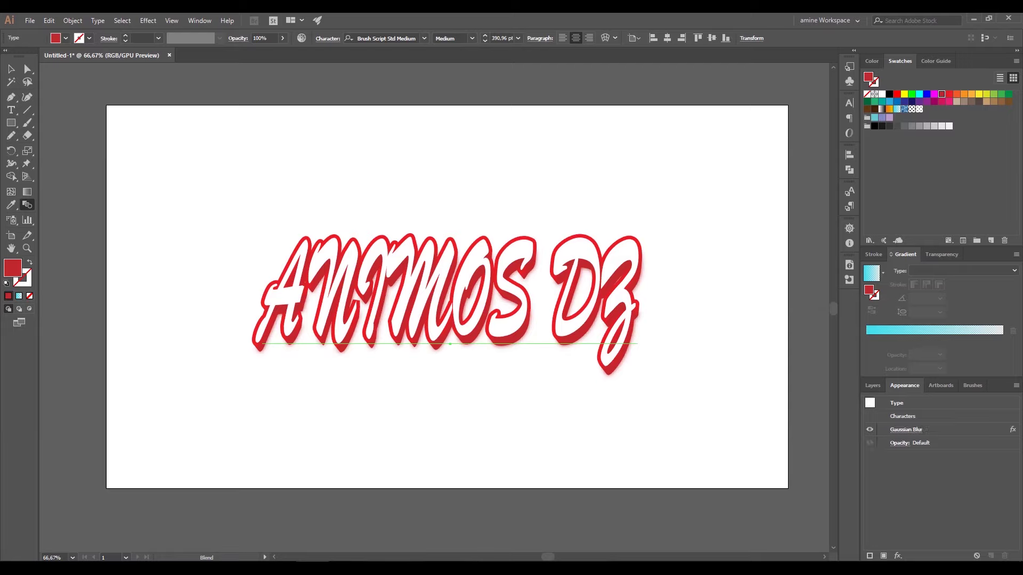
click(873, 385)
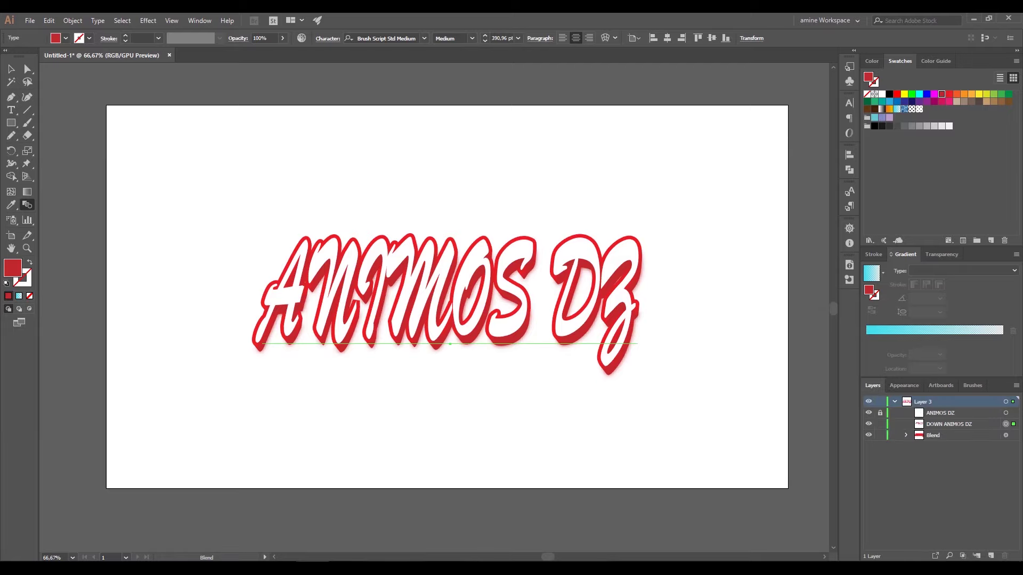
- Send the blurred DOWN ANIMOS DZ copy behind the Blend and shift it 18 px right
click(949, 424)
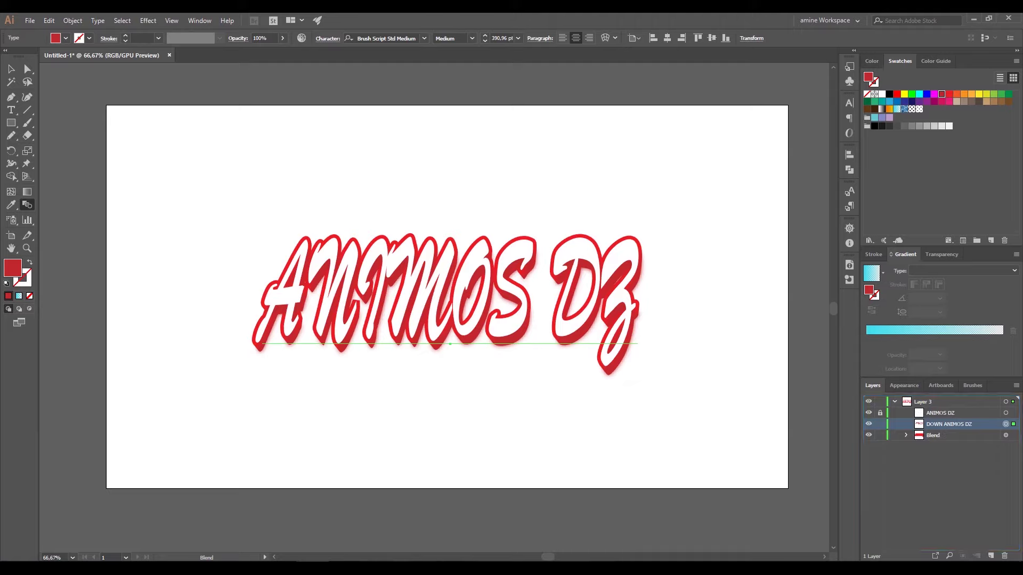
key(ctrl+bracketleft)
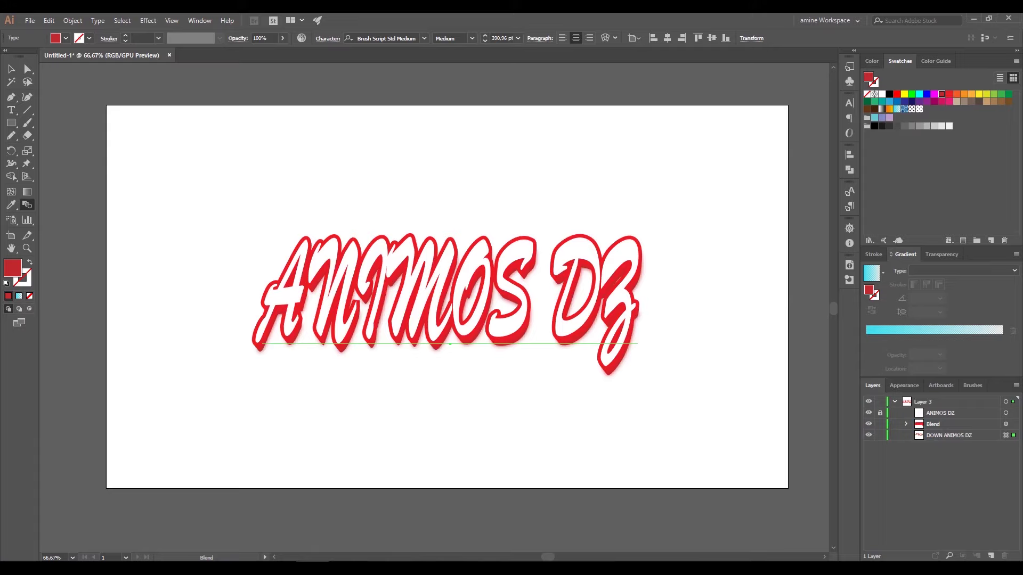
key(v)
key(ctrl+a)
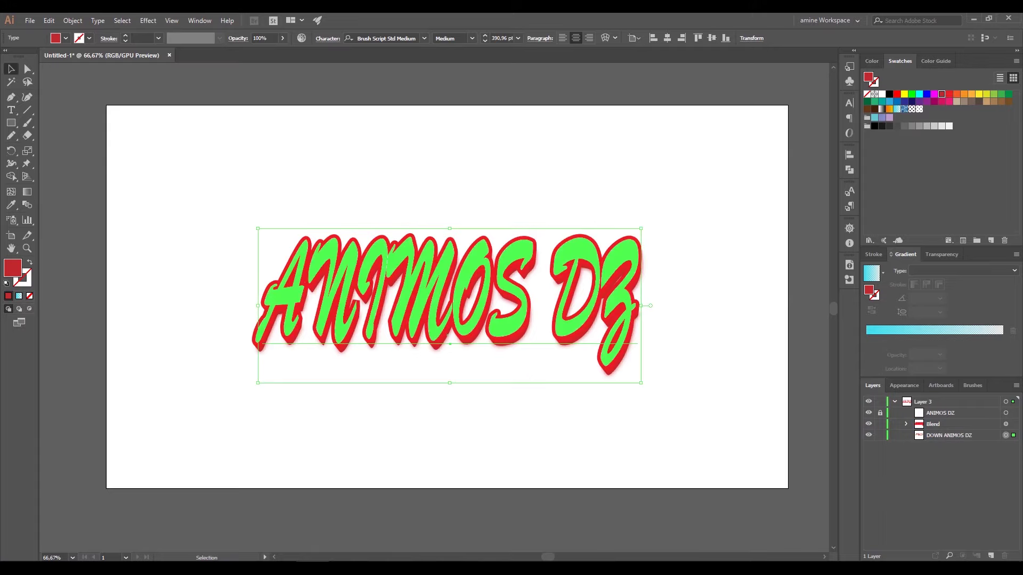
key(ctrl+shift+a)
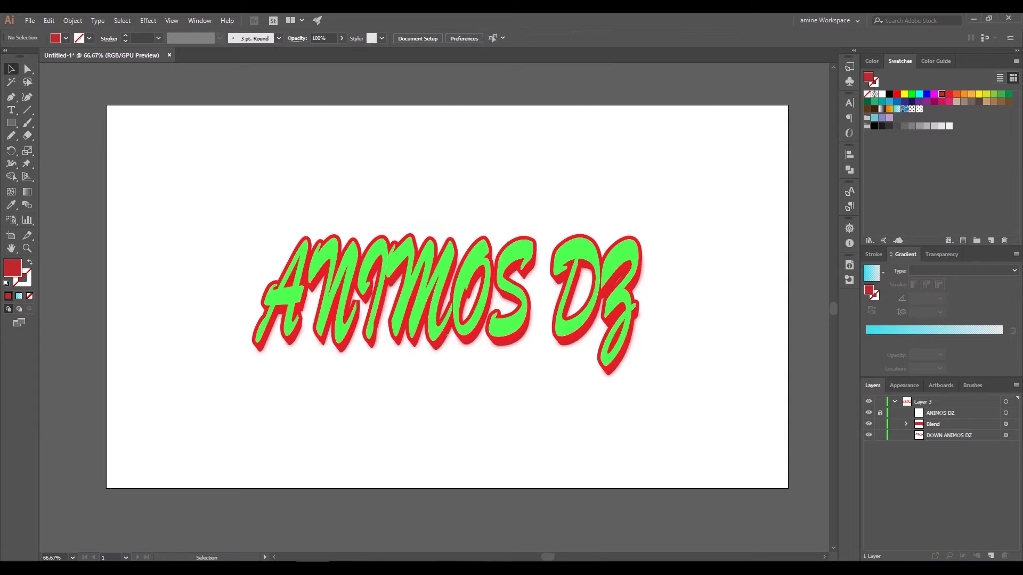
click(948, 435)
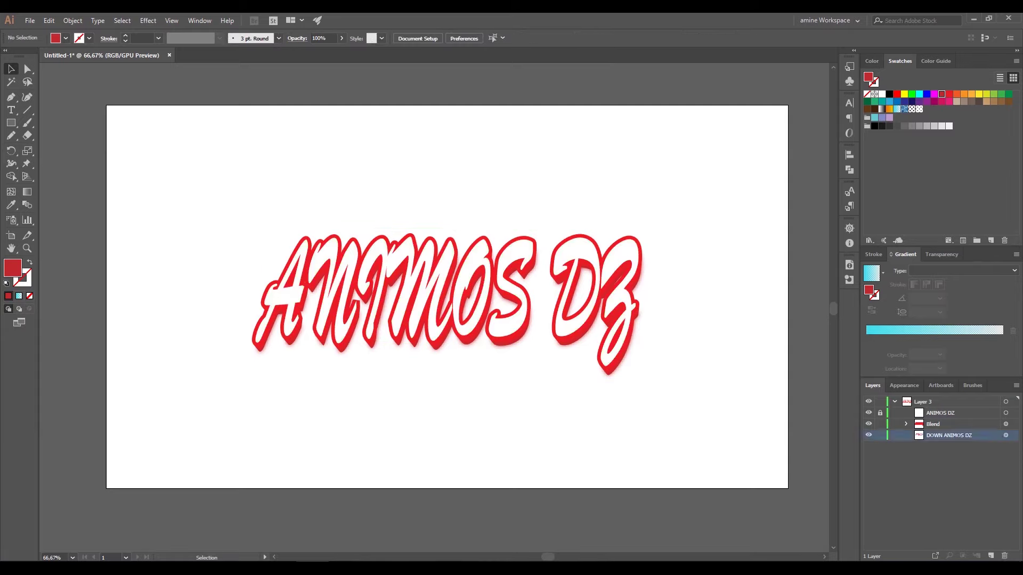
click(1006, 435)
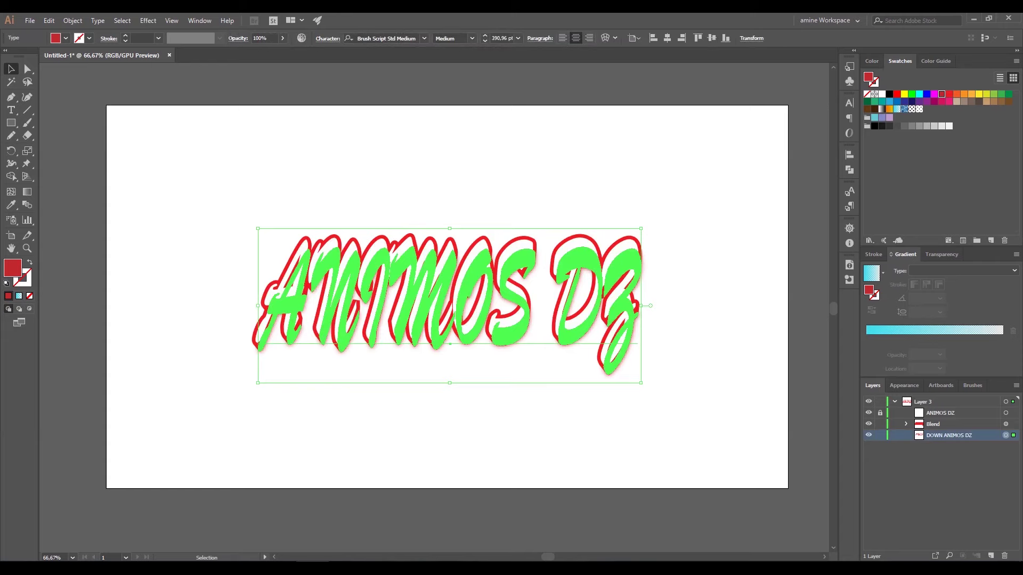
drag(447, 344, 446, 344)
key(ctrl+shift+a)
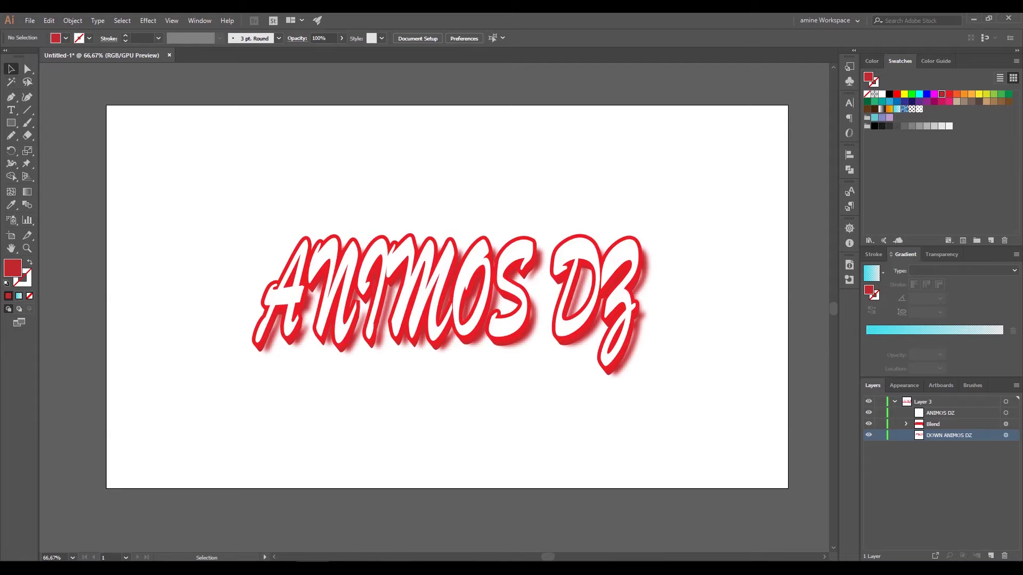
- Add a new Layer 2 below Layer 3 holding a red 1920 × 1080 px artboard-sized rectangle
click(895, 402)
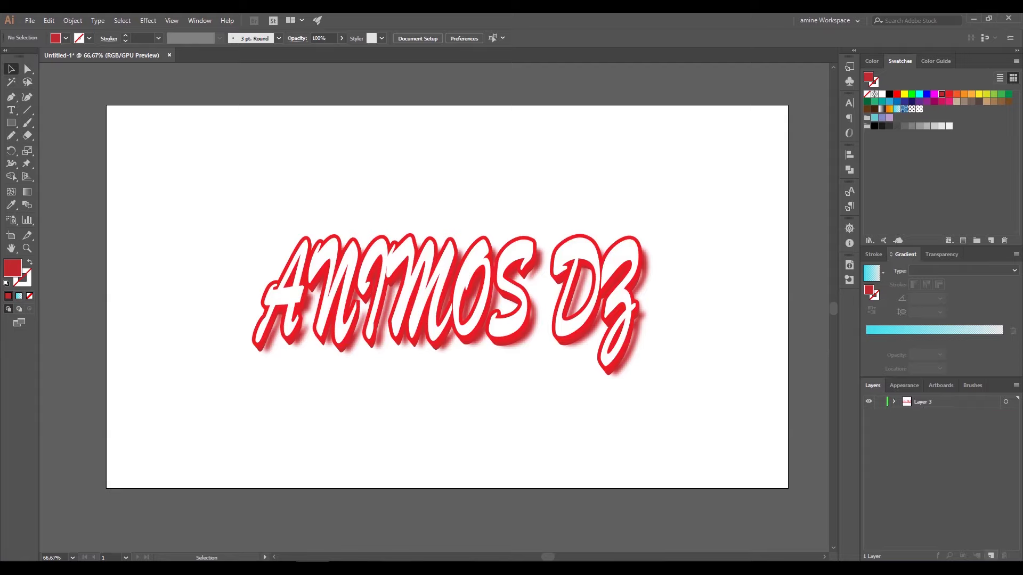
key(ctrl+l)
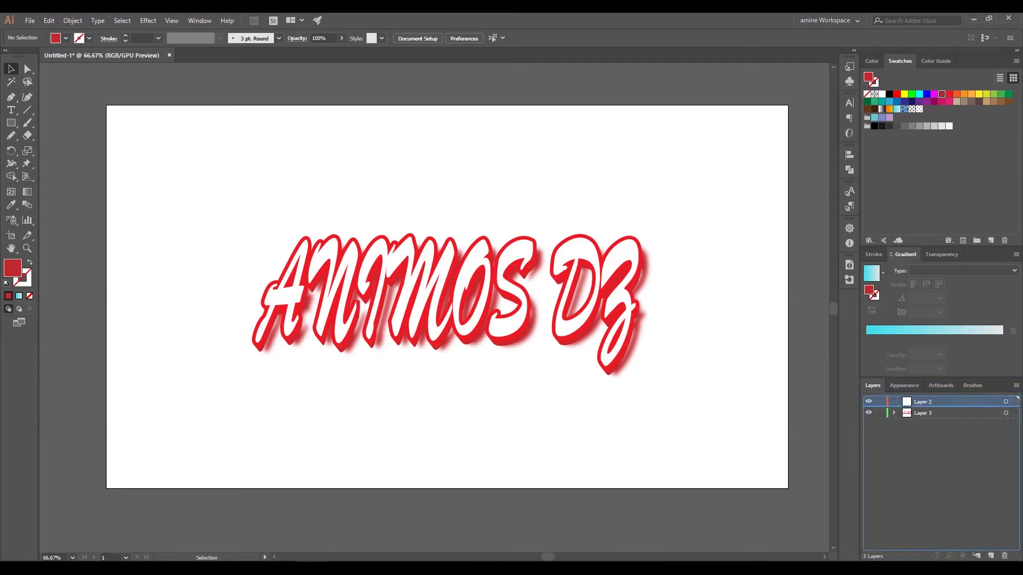
drag(923, 402, 922, 419)
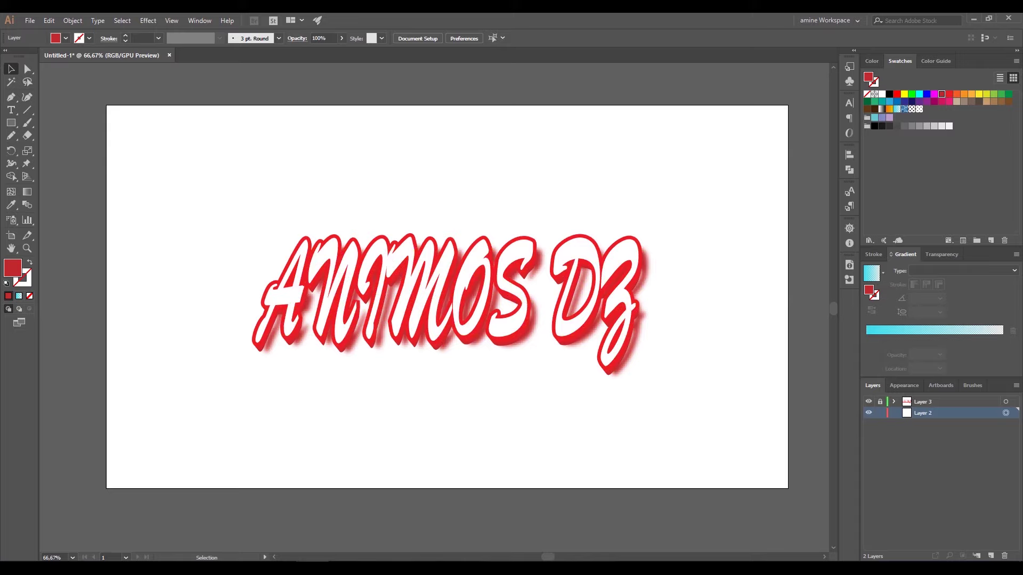
click(11, 123)
mouse_move(107, 106)
mouse_down()
mouse_move(796, 467)
mouse_move(788, 488)
mouse_up()
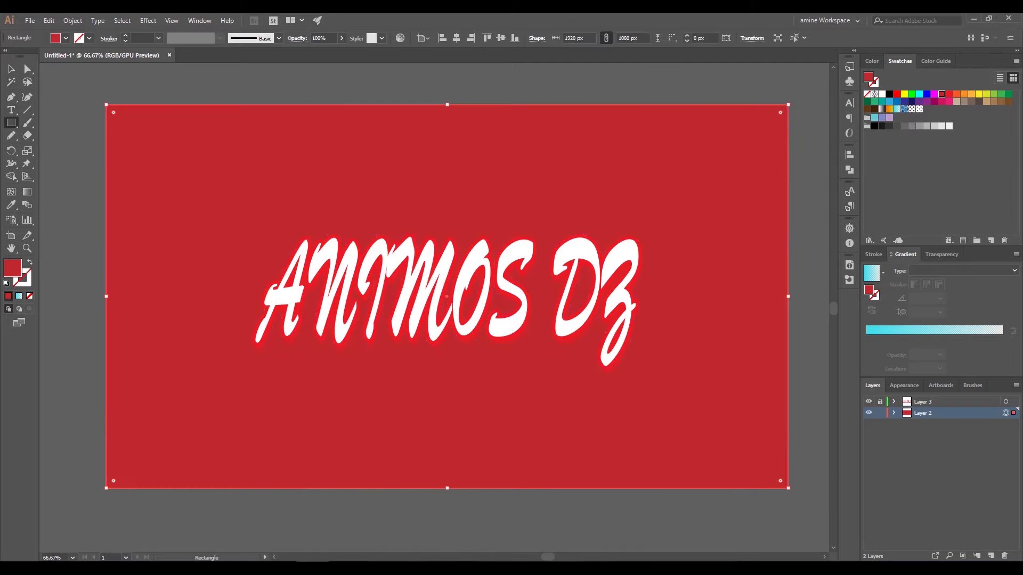
- After trying Gold Dust and dark grey, fill the rectangle white, deselect it, and unlock the lettering
click(889, 109)
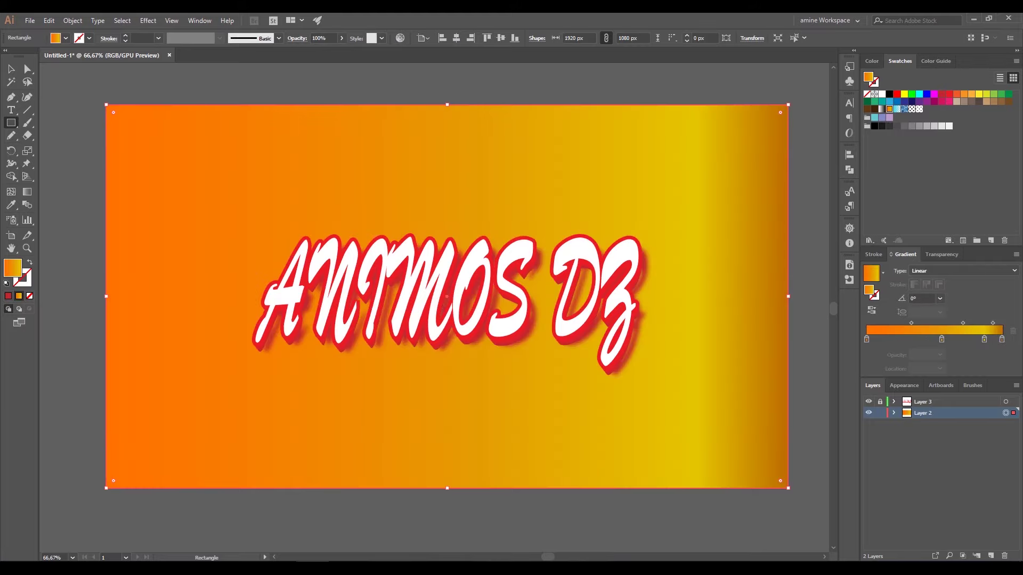
click(897, 126)
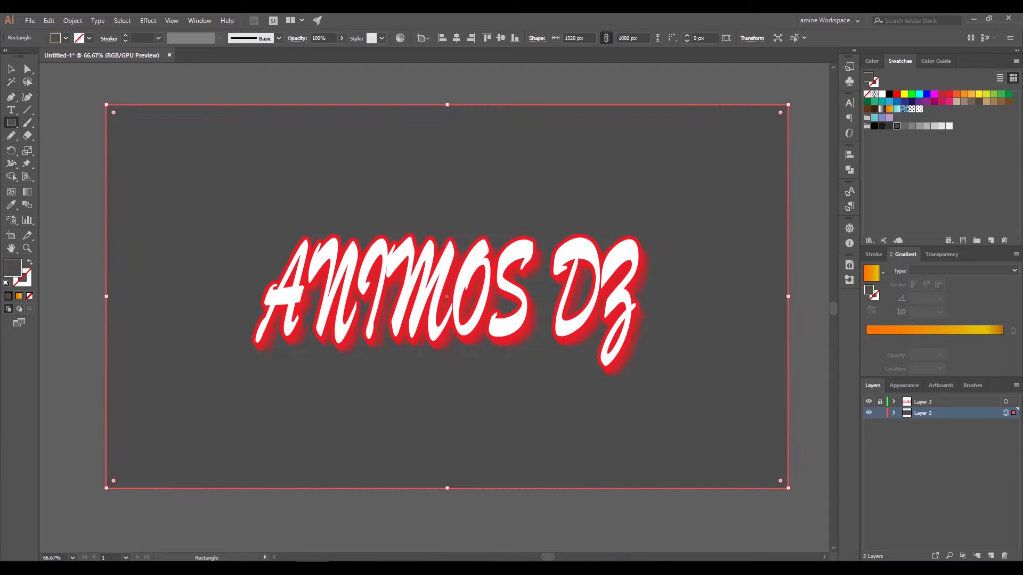
click(881, 94)
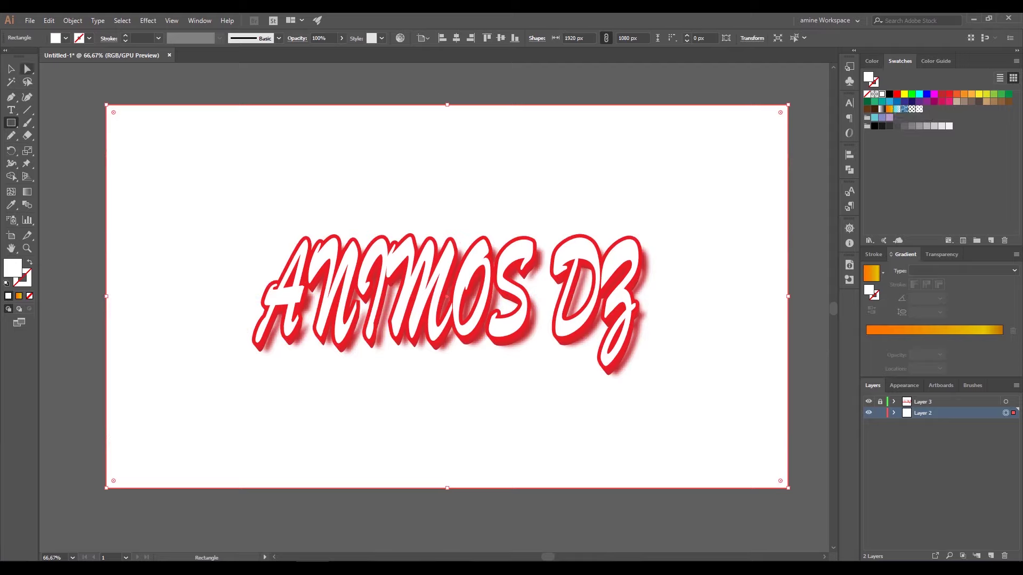
key(v)
click(805, 139)
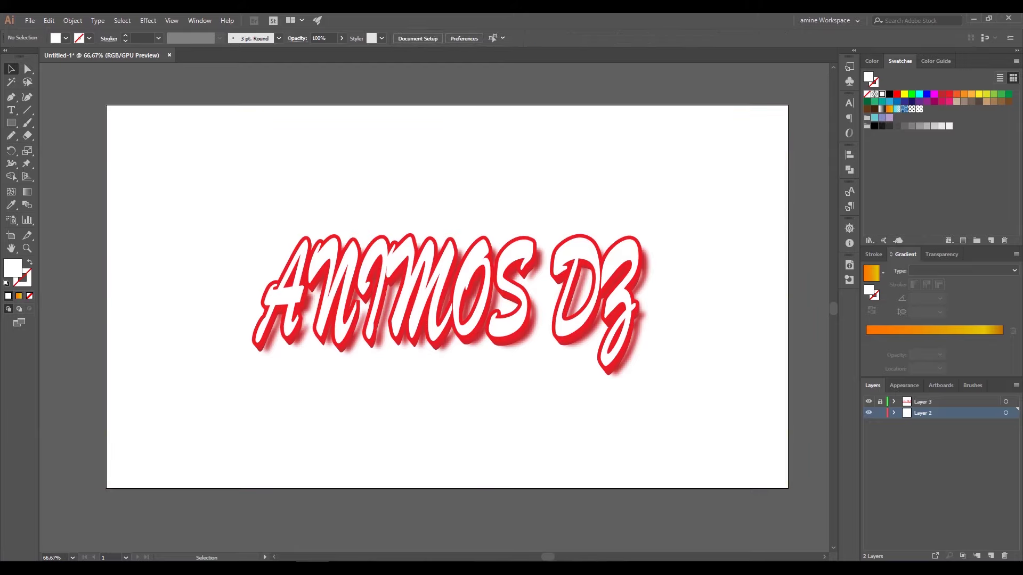
key(ctrl+a)
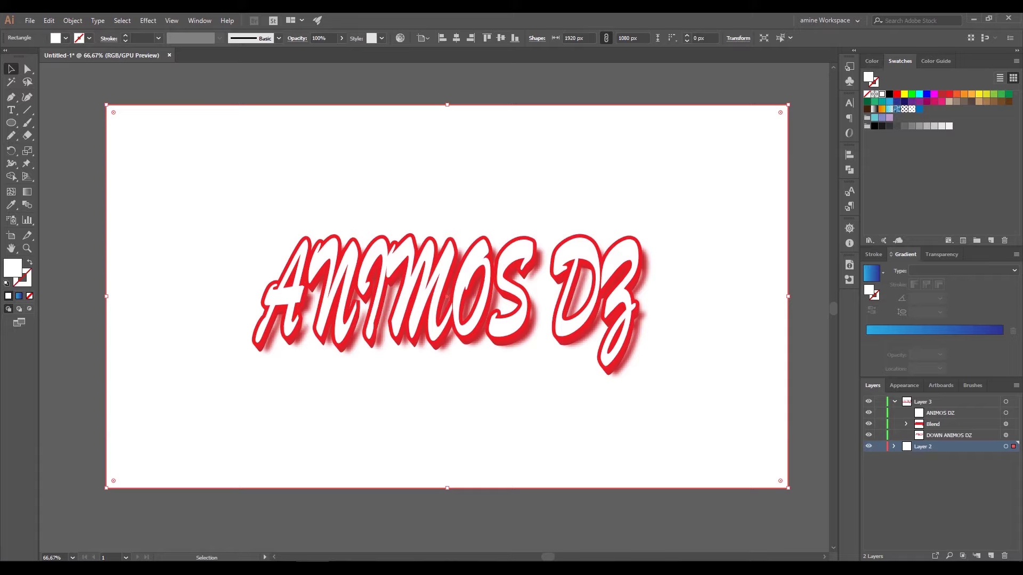
- Make the DOWN ANIMOS DZ shadow copy black, then select the background rectangle
click(949, 436)
click(1006, 435)
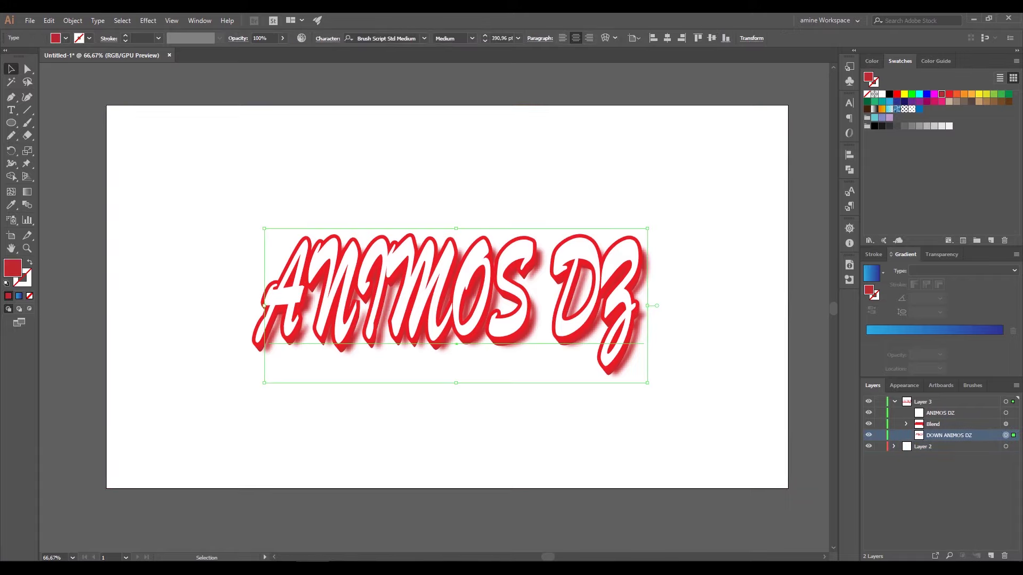
click(889, 94)
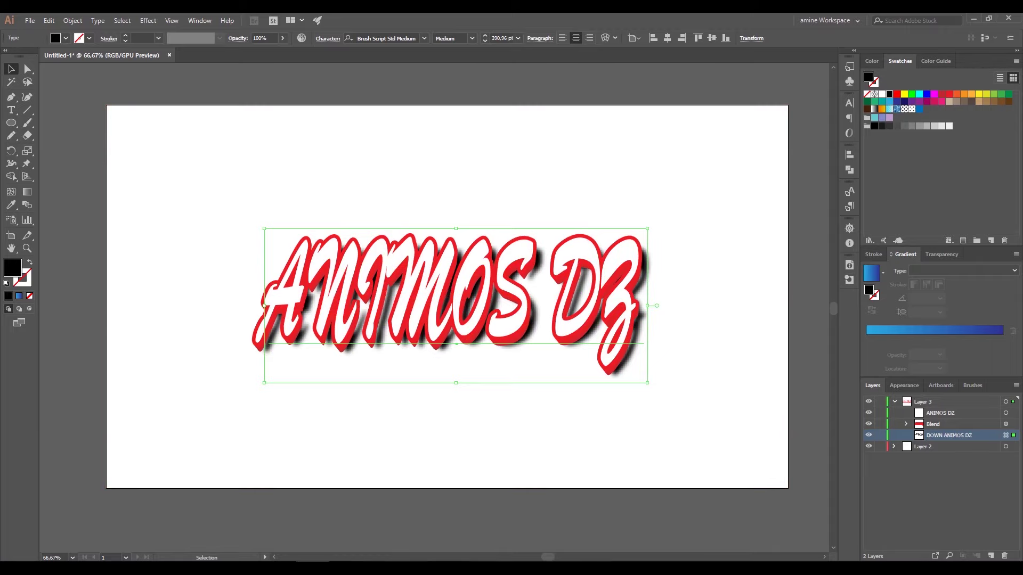
click(895, 402)
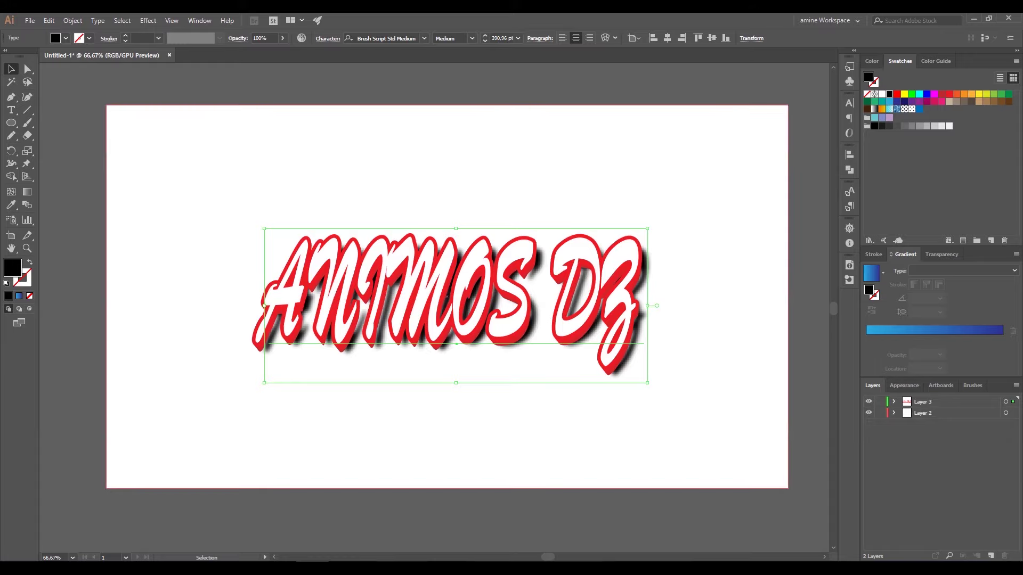
click(1006, 413)
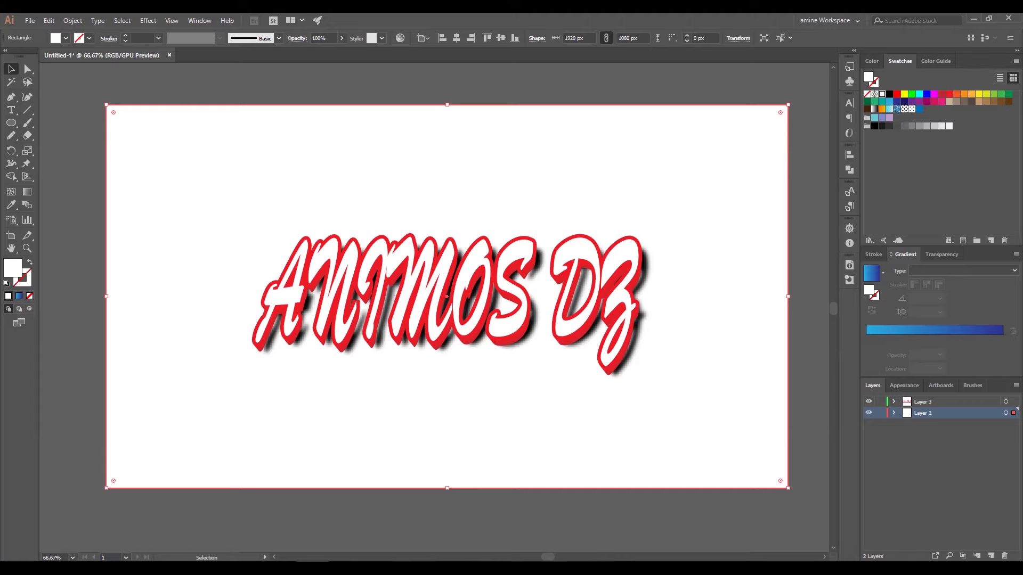
- Try a navy fill, then a diagonal blue linear gradient on the background rectangle
click(904, 101)
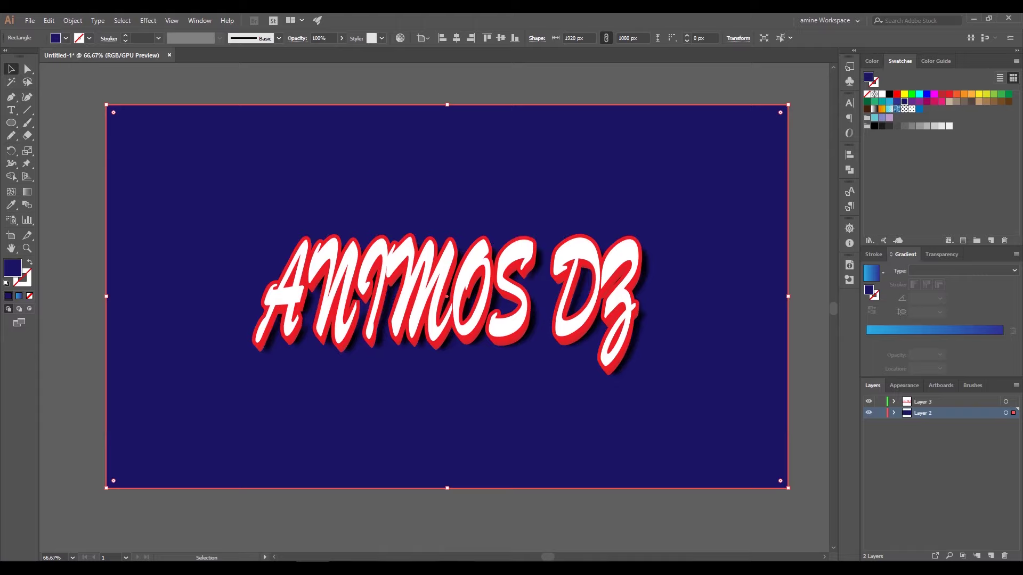
click(936, 332)
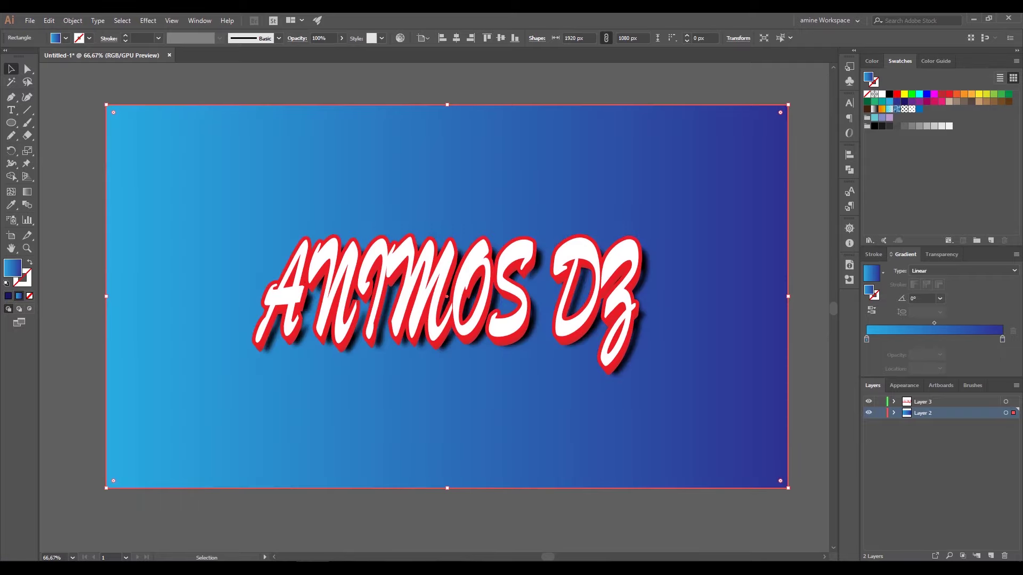
key(g)
drag(97, 99, 721, 388)
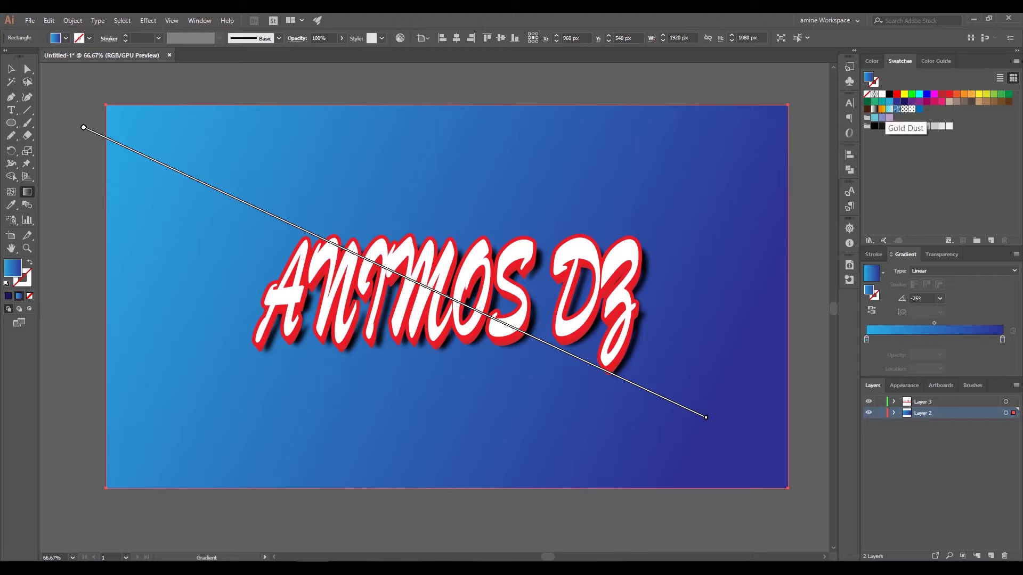
- Settle on a flat periwinkle background fill and deselect the rectangle
click(882, 118)
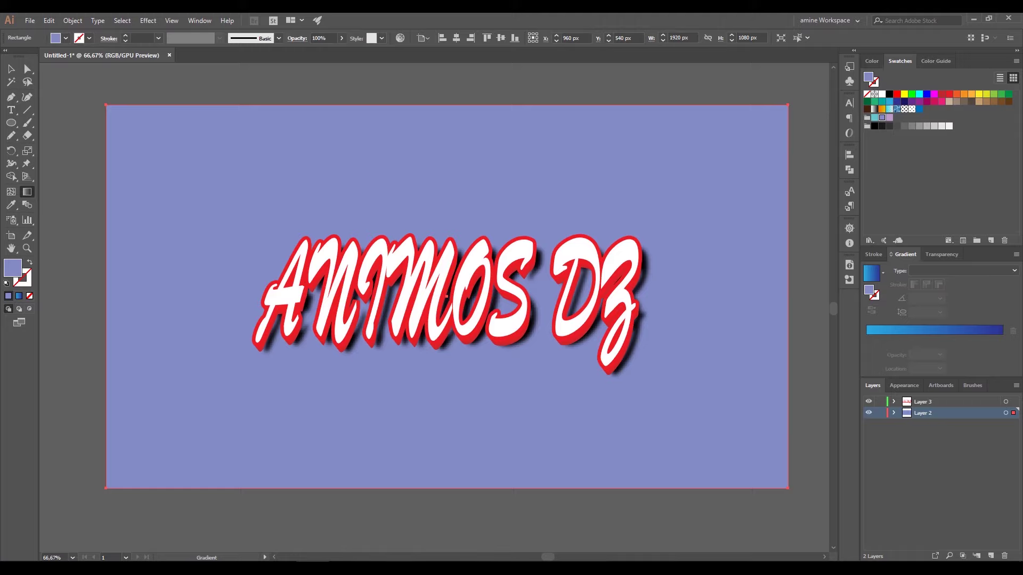
key(v)
key(ctrl+shift+a)
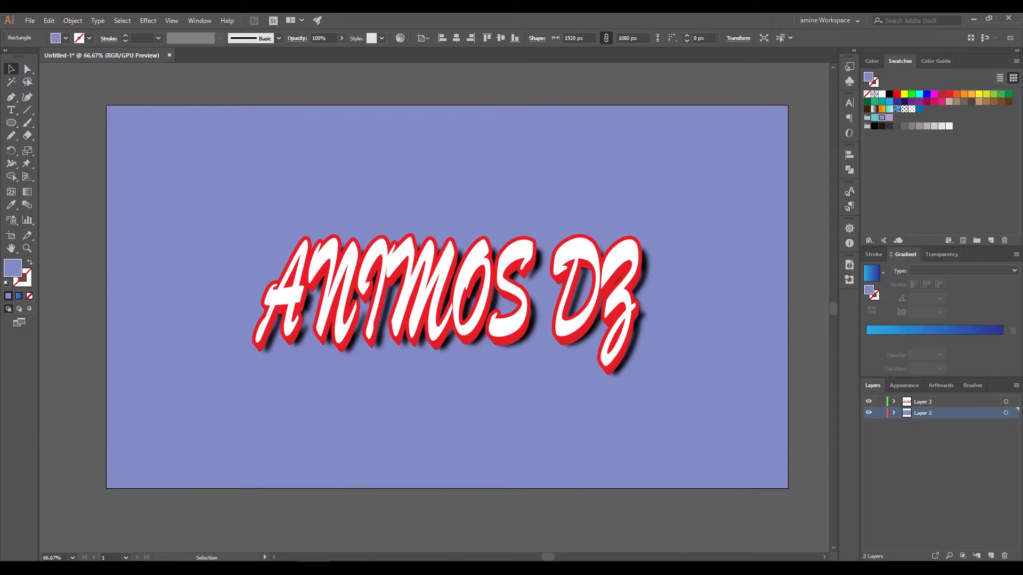